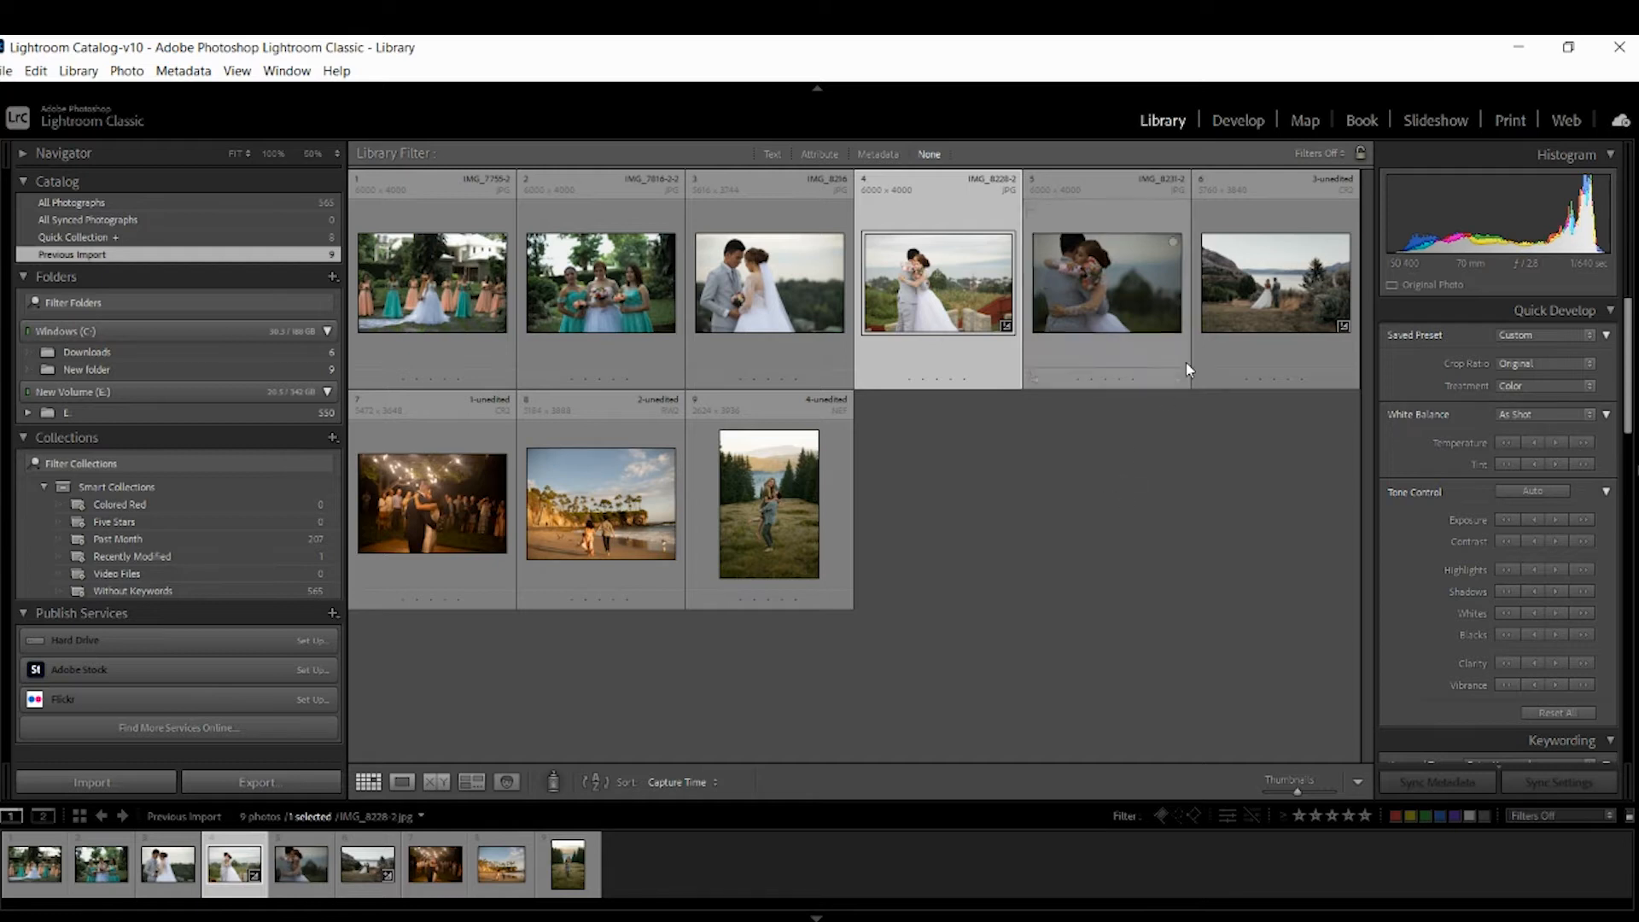
Reset all develop adjustments on the selected wedding photo.
click(1235, 120)
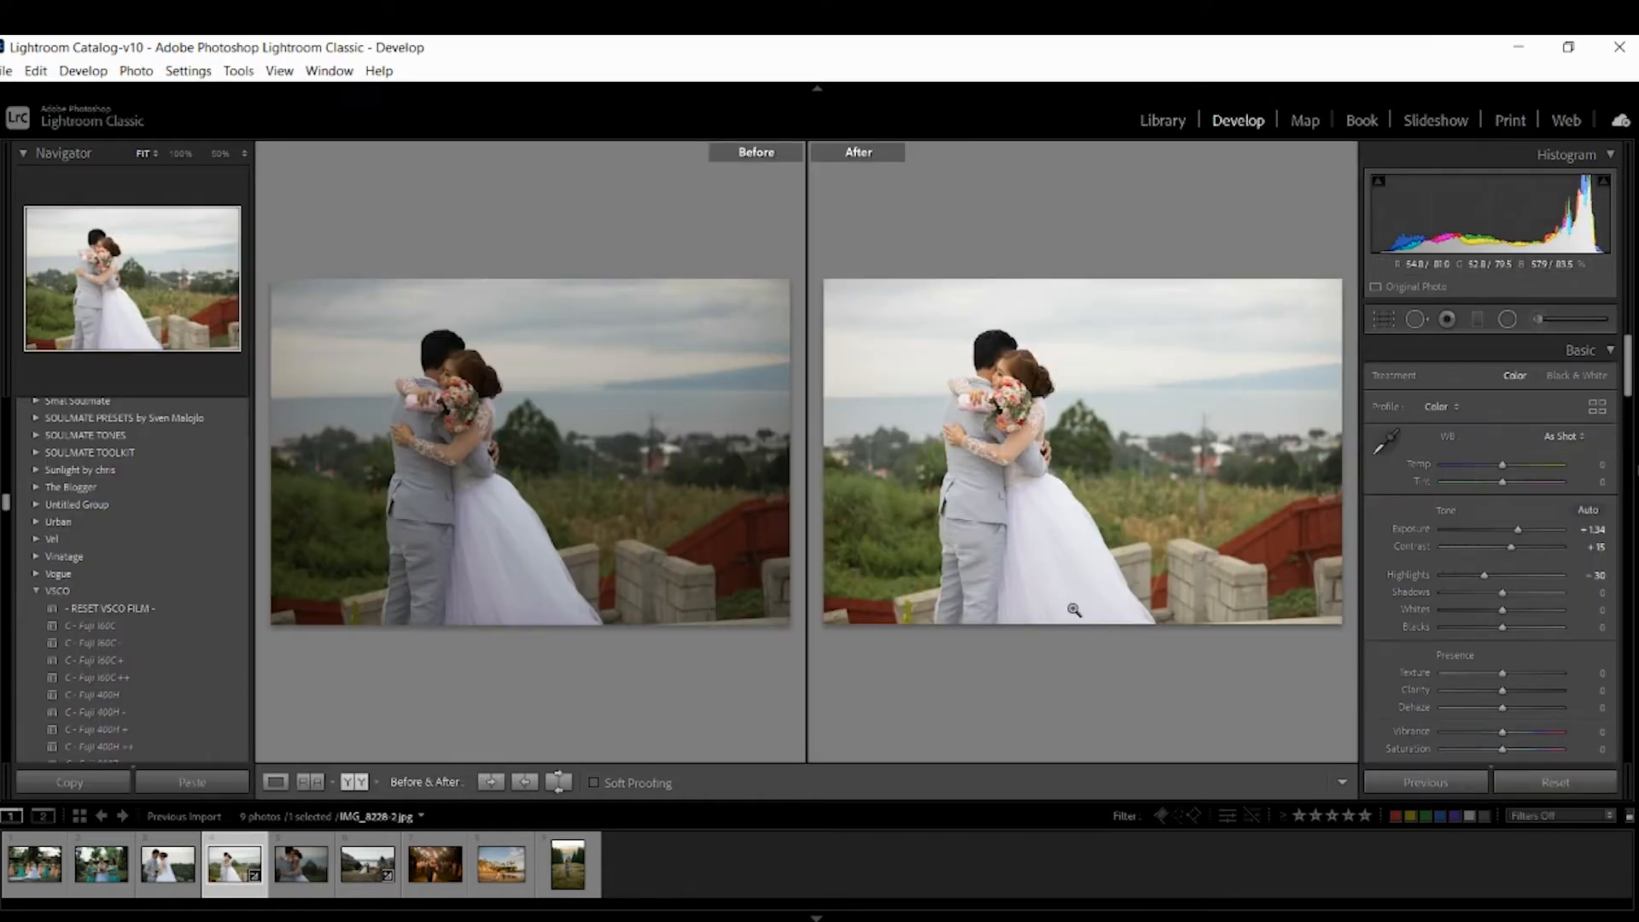
click(1588, 782)
click(1171, 123)
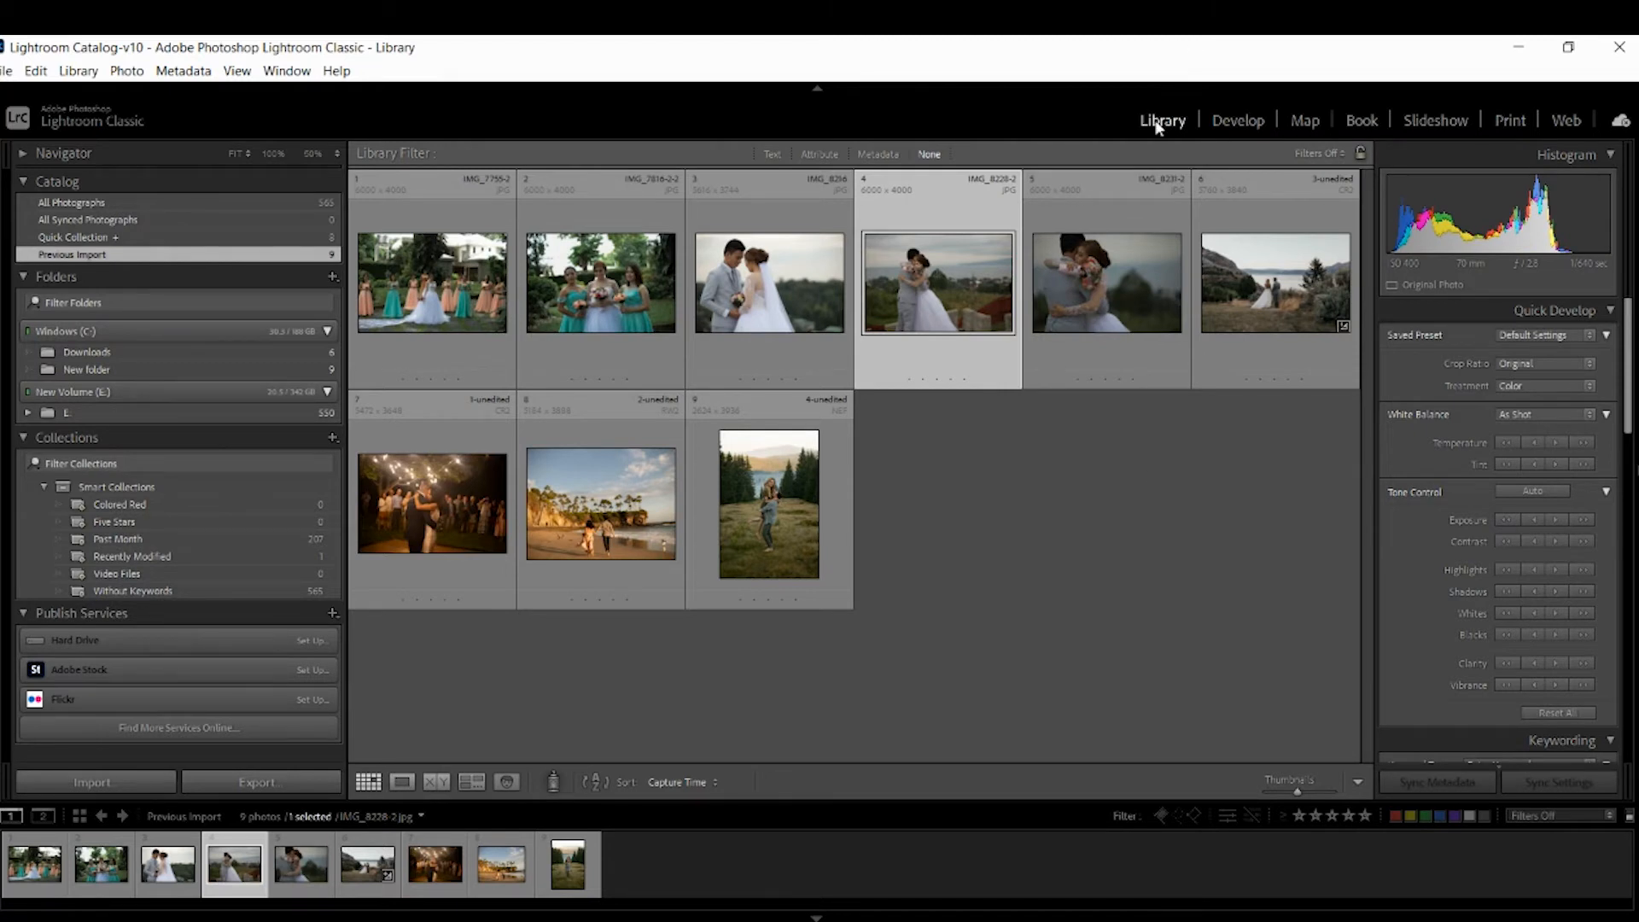
click(5, 71)
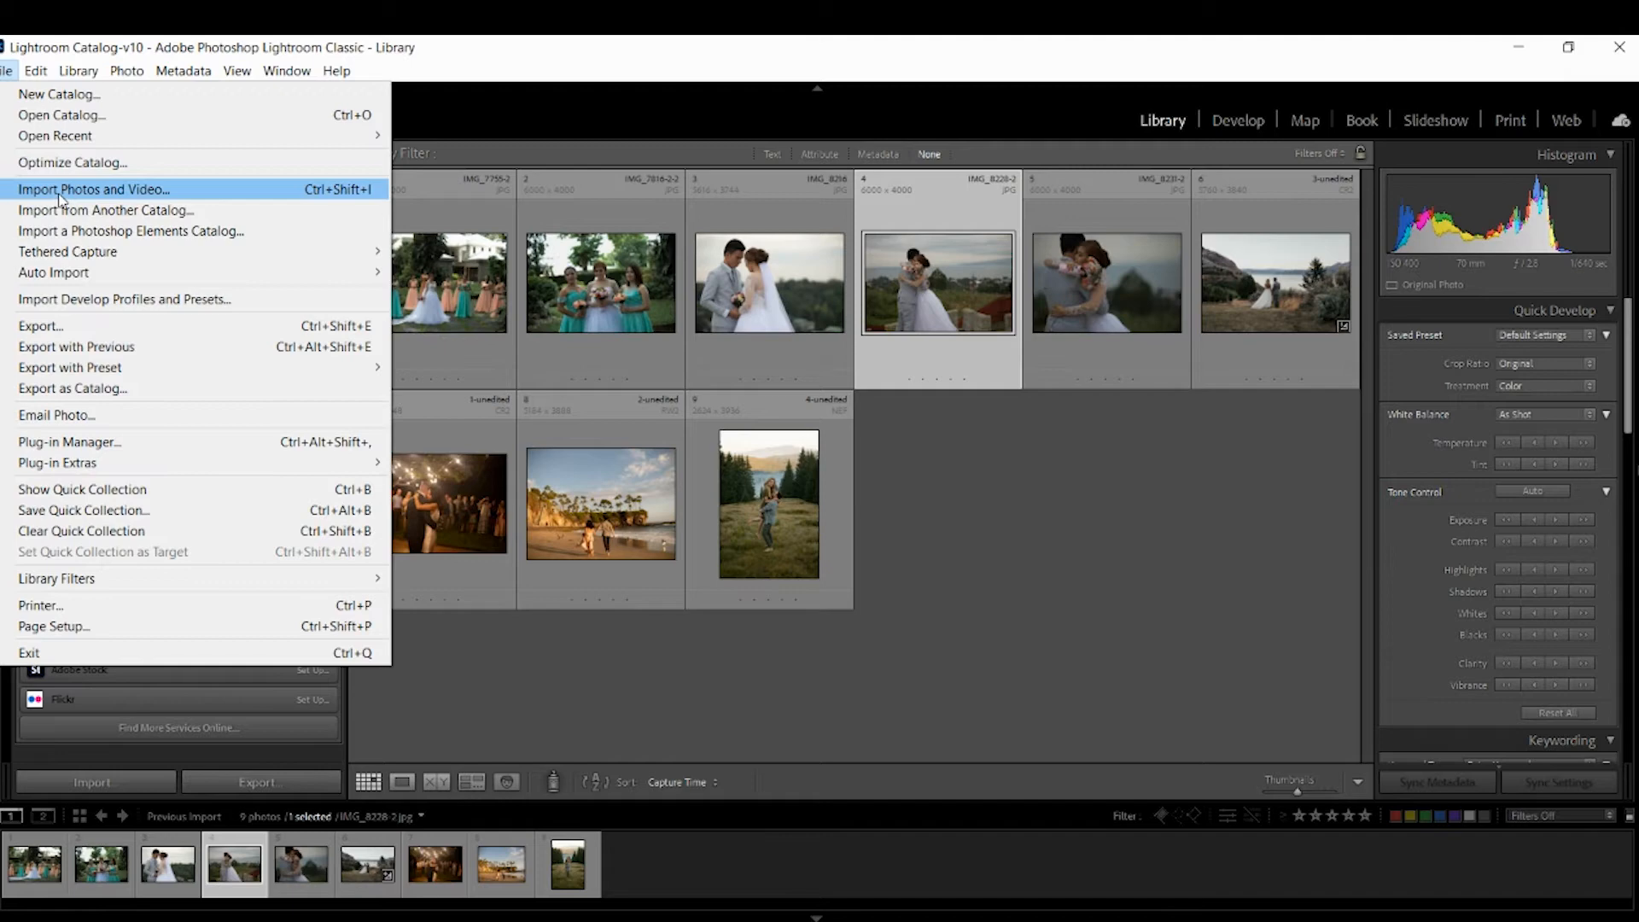
mouse_move(324, 892)
click(367, 850)
drag(744, 319, 960, 639)
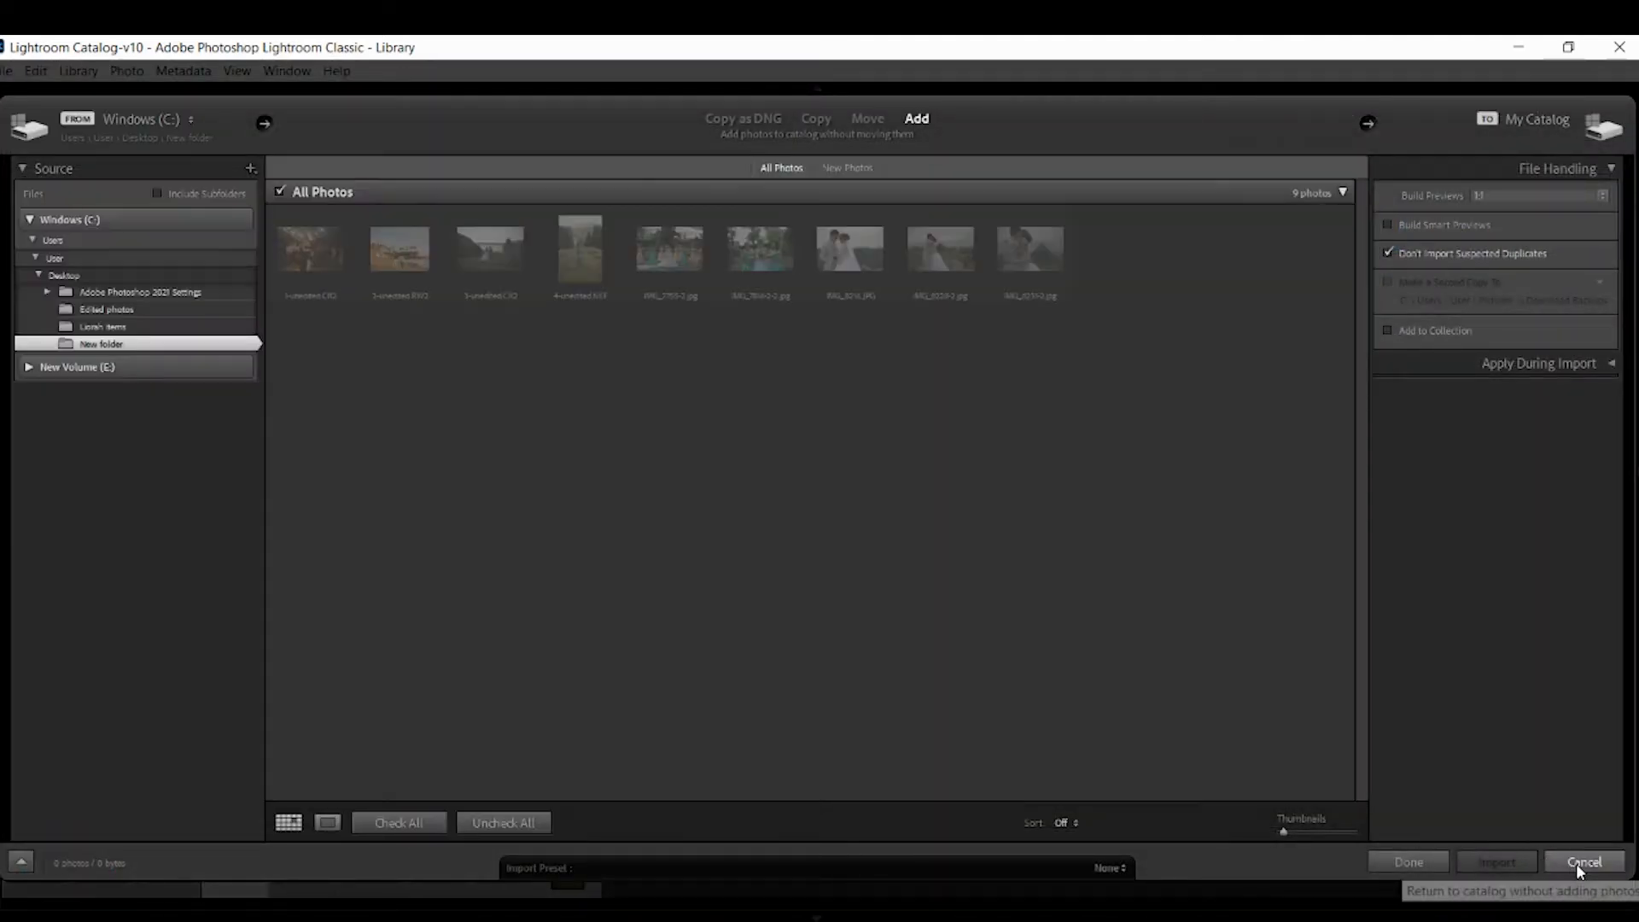
click(1576, 863)
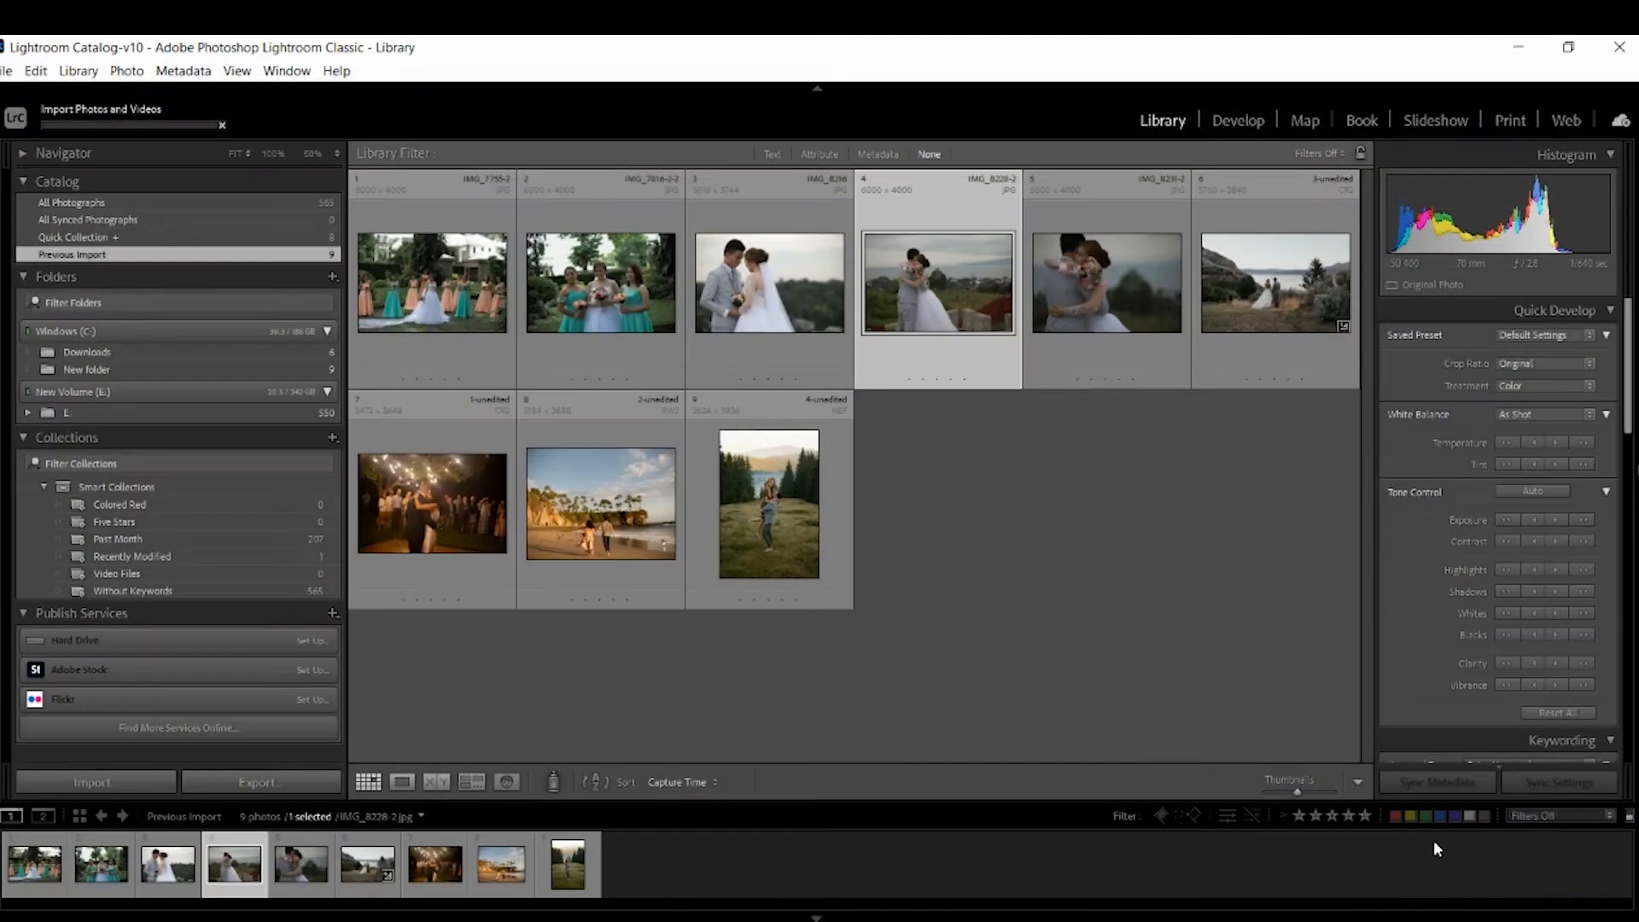
Open the photo in single-image Develop view and raise Exposure to +1.30.
click(1229, 117)
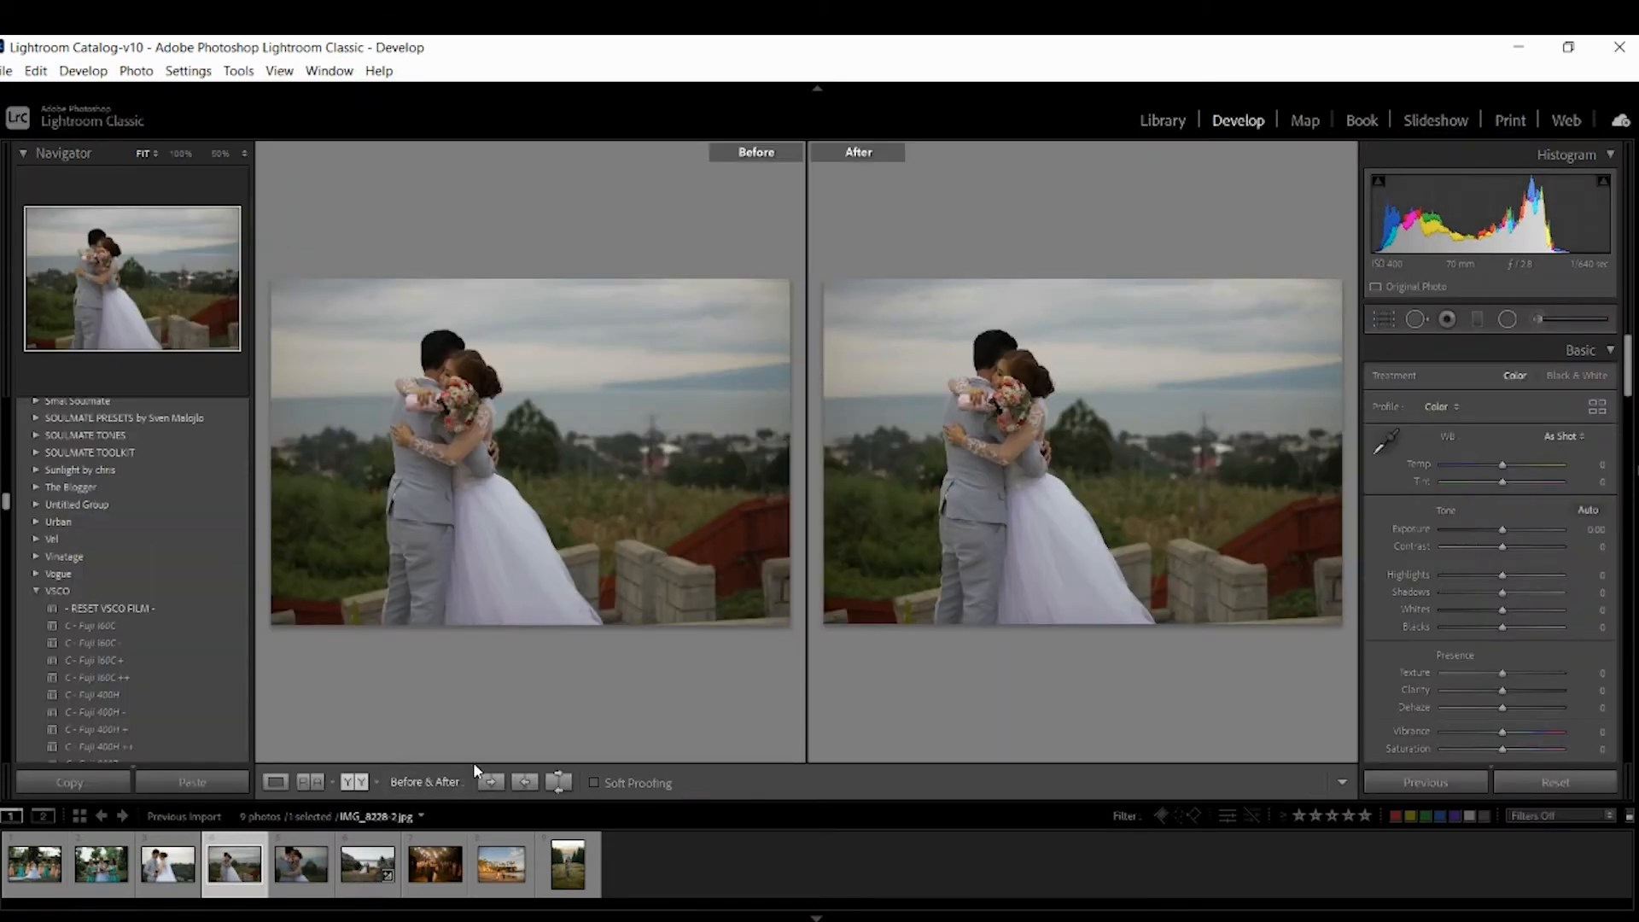
click(274, 783)
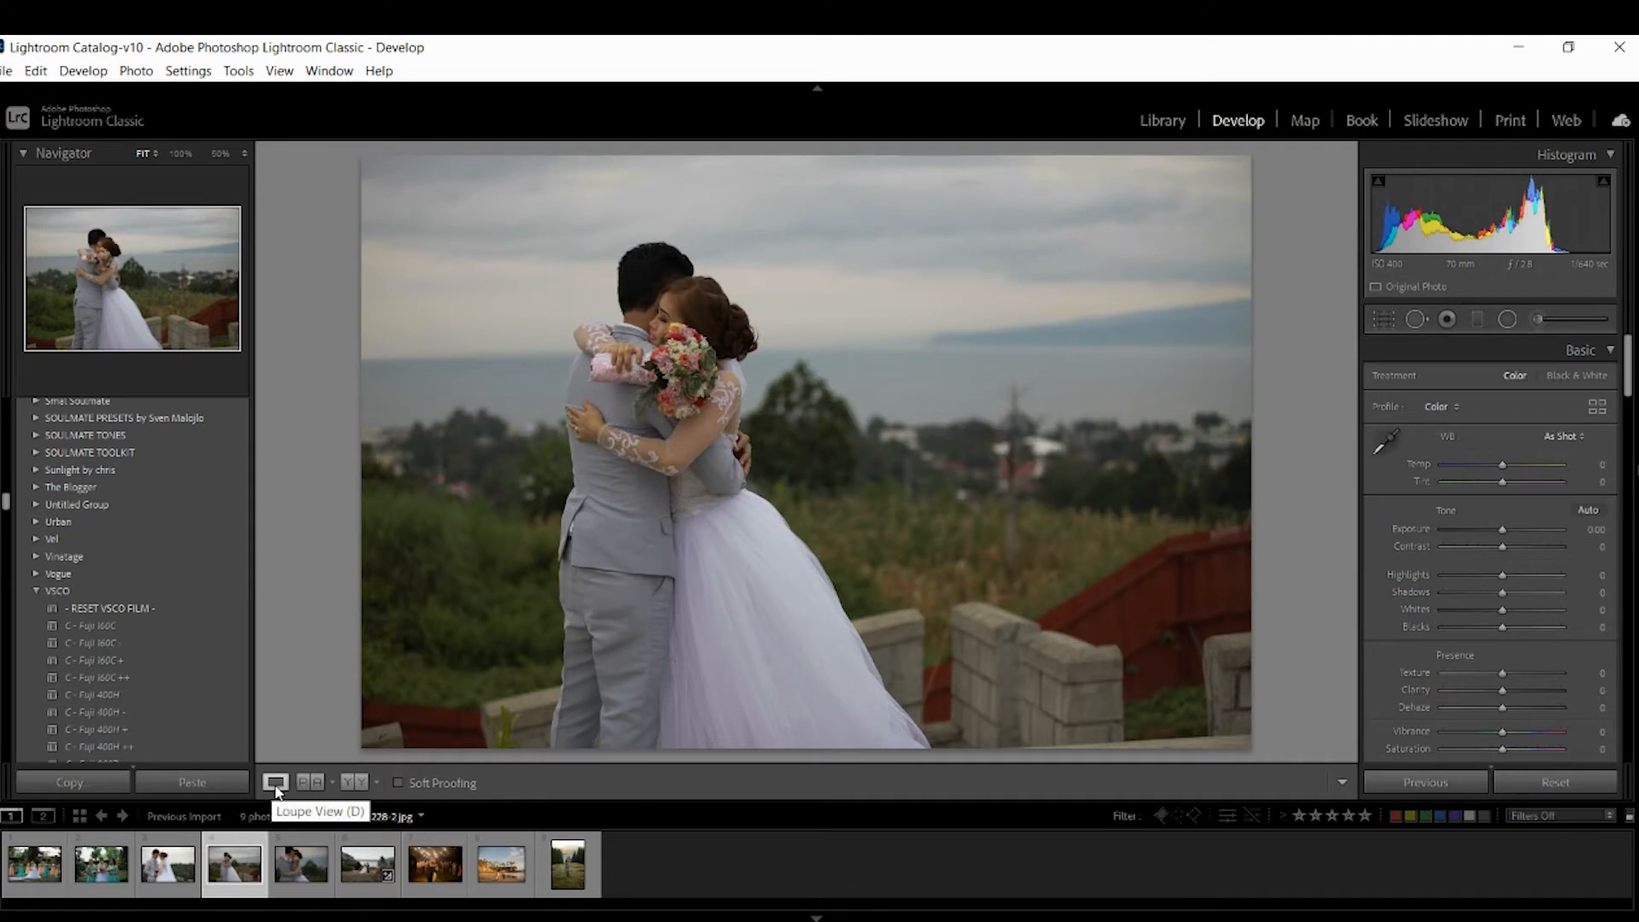
drag(1503, 529, 1518, 530)
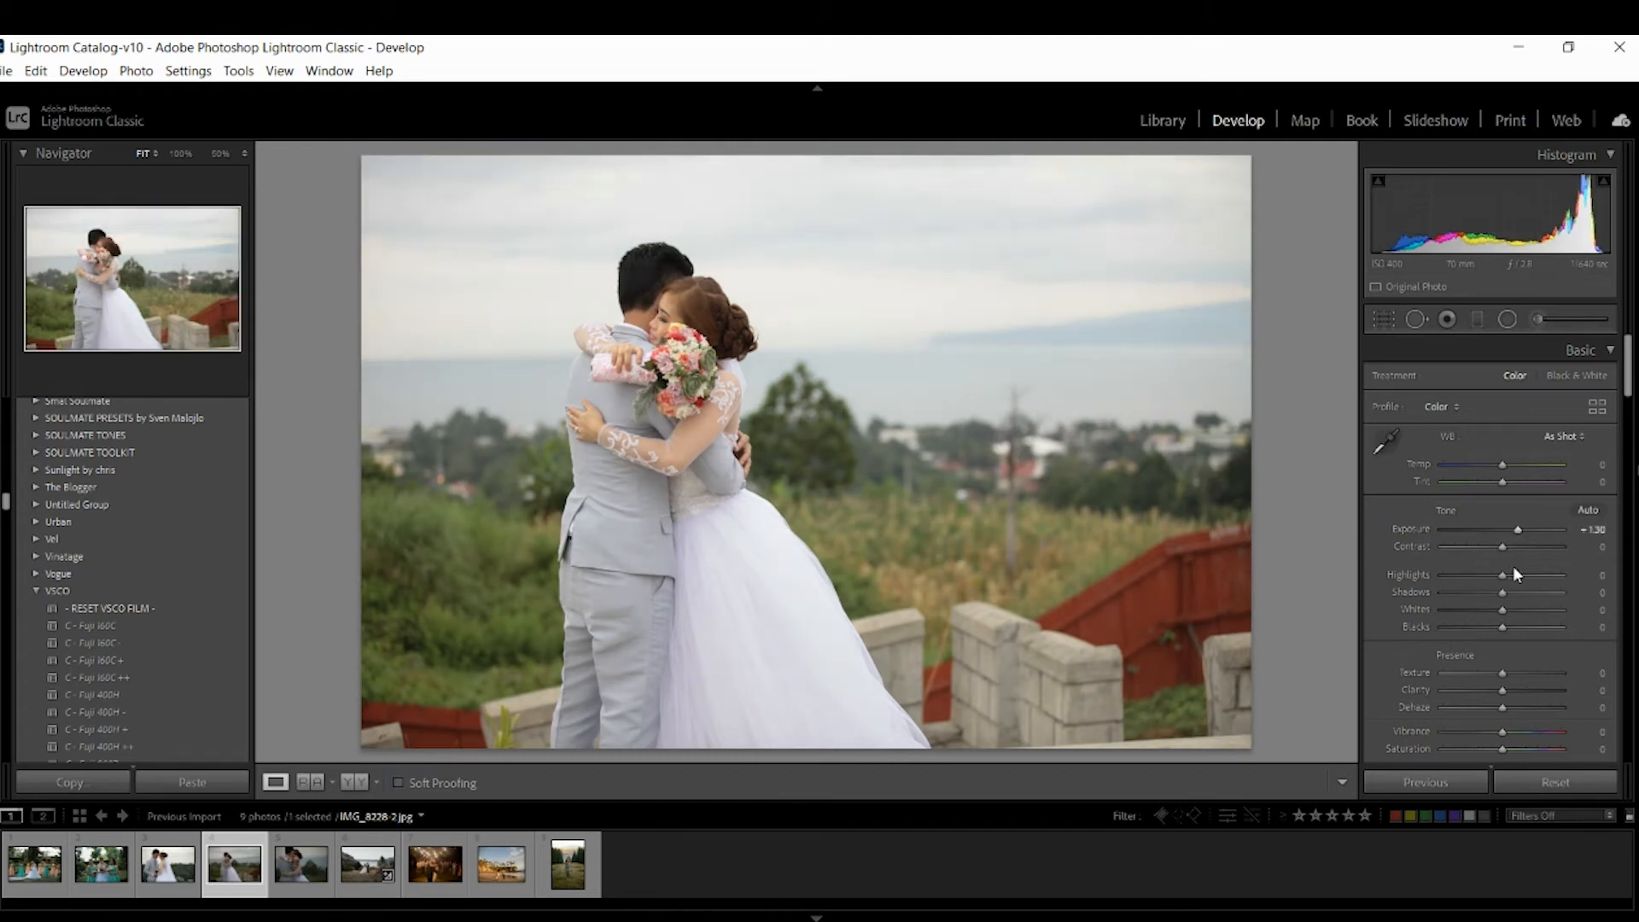
Set Contrast to +10 and Highlights to -30.
click(1588, 547)
text(30)
key(Return)
Set Shadows to +20.
mouse_move(1503, 575)
mouse_down()
mouse_move(1483, 576)
mouse_move(1513, 593)
mouse_up()
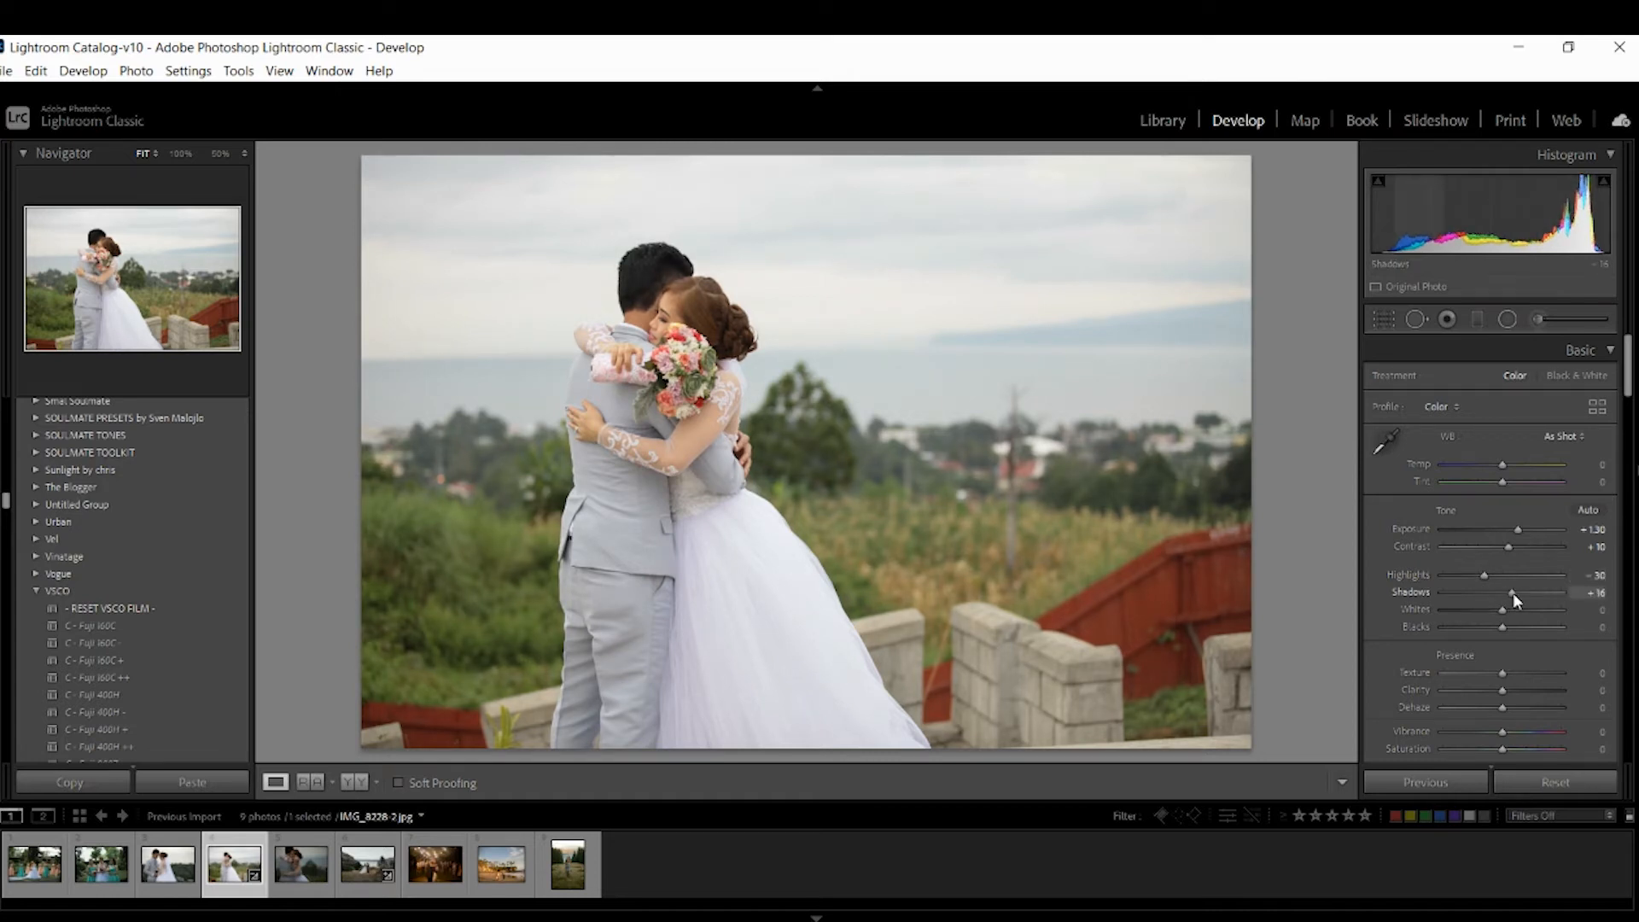
click(1588, 592)
text(20)
key(Return)
Set Whites to -25 and Blacks to +15.
drag(1504, 610, 1488, 611)
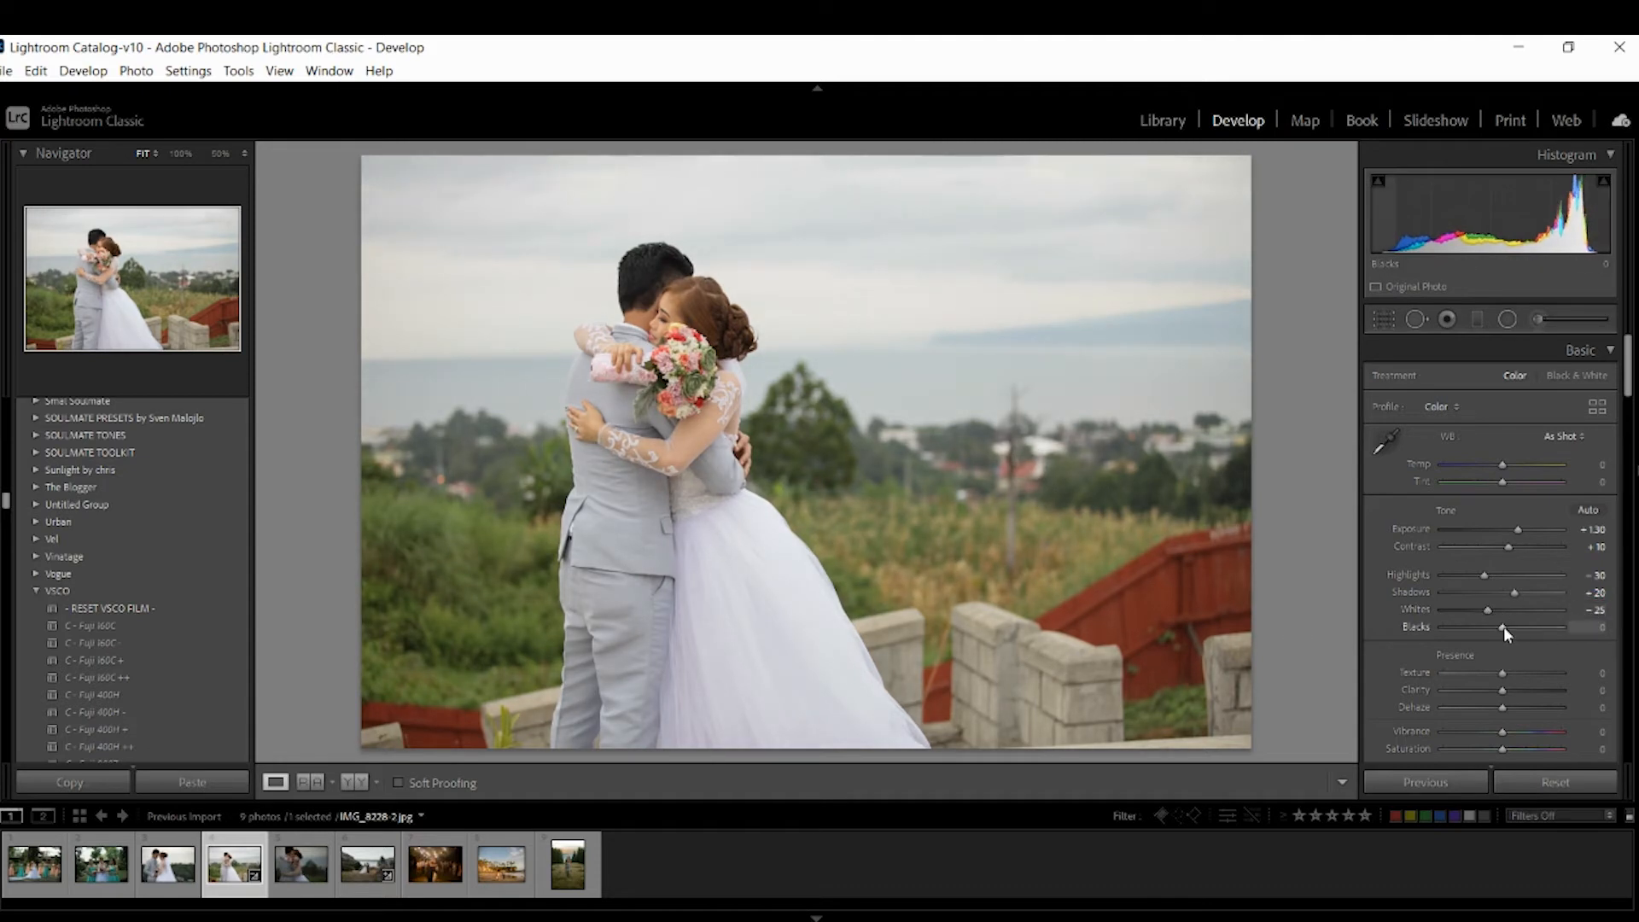
drag(1509, 627, 1514, 628)
click(1604, 629)
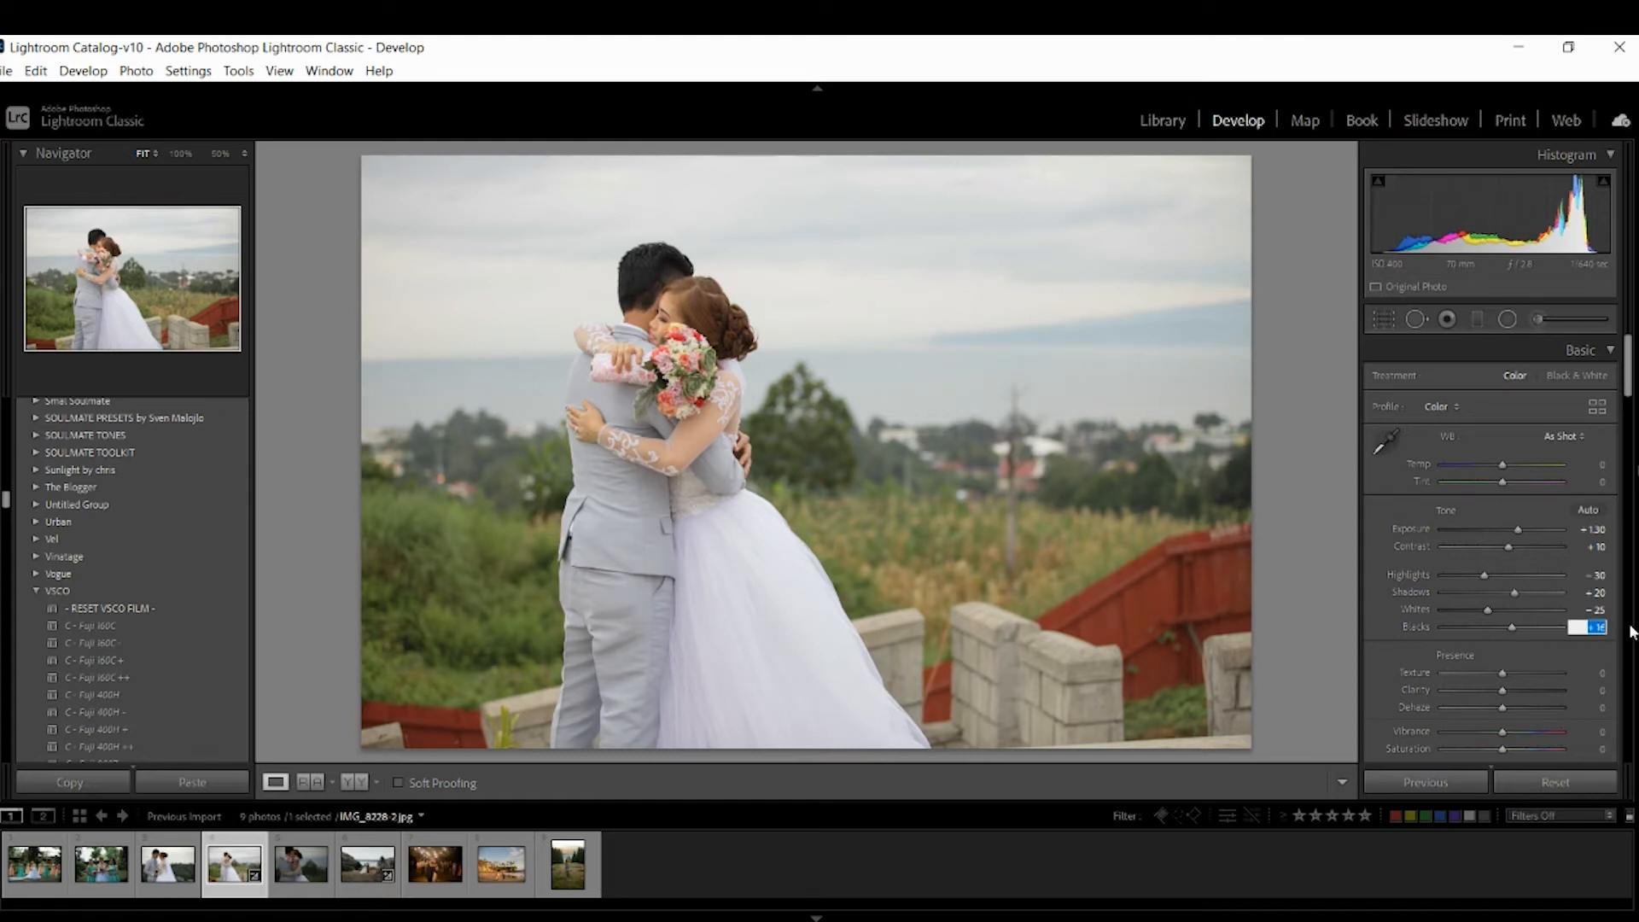
Increase Clarity to +10.
drag(1630, 389, 1630, 427)
drag(1502, 447, 1505, 450)
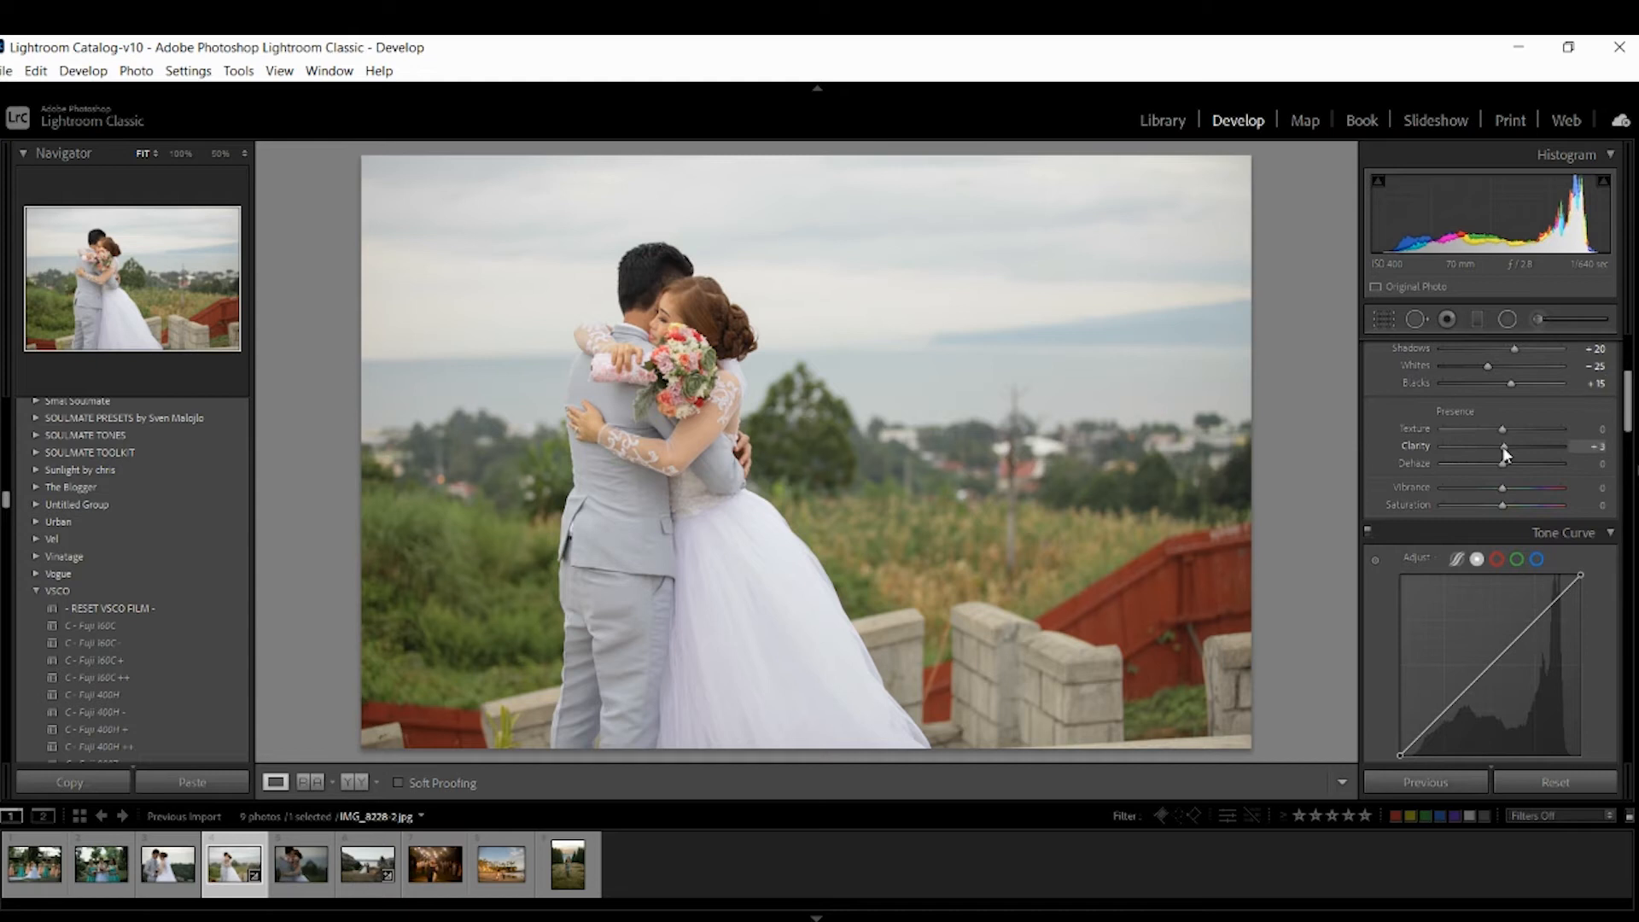
click(1602, 447)
key(Up)
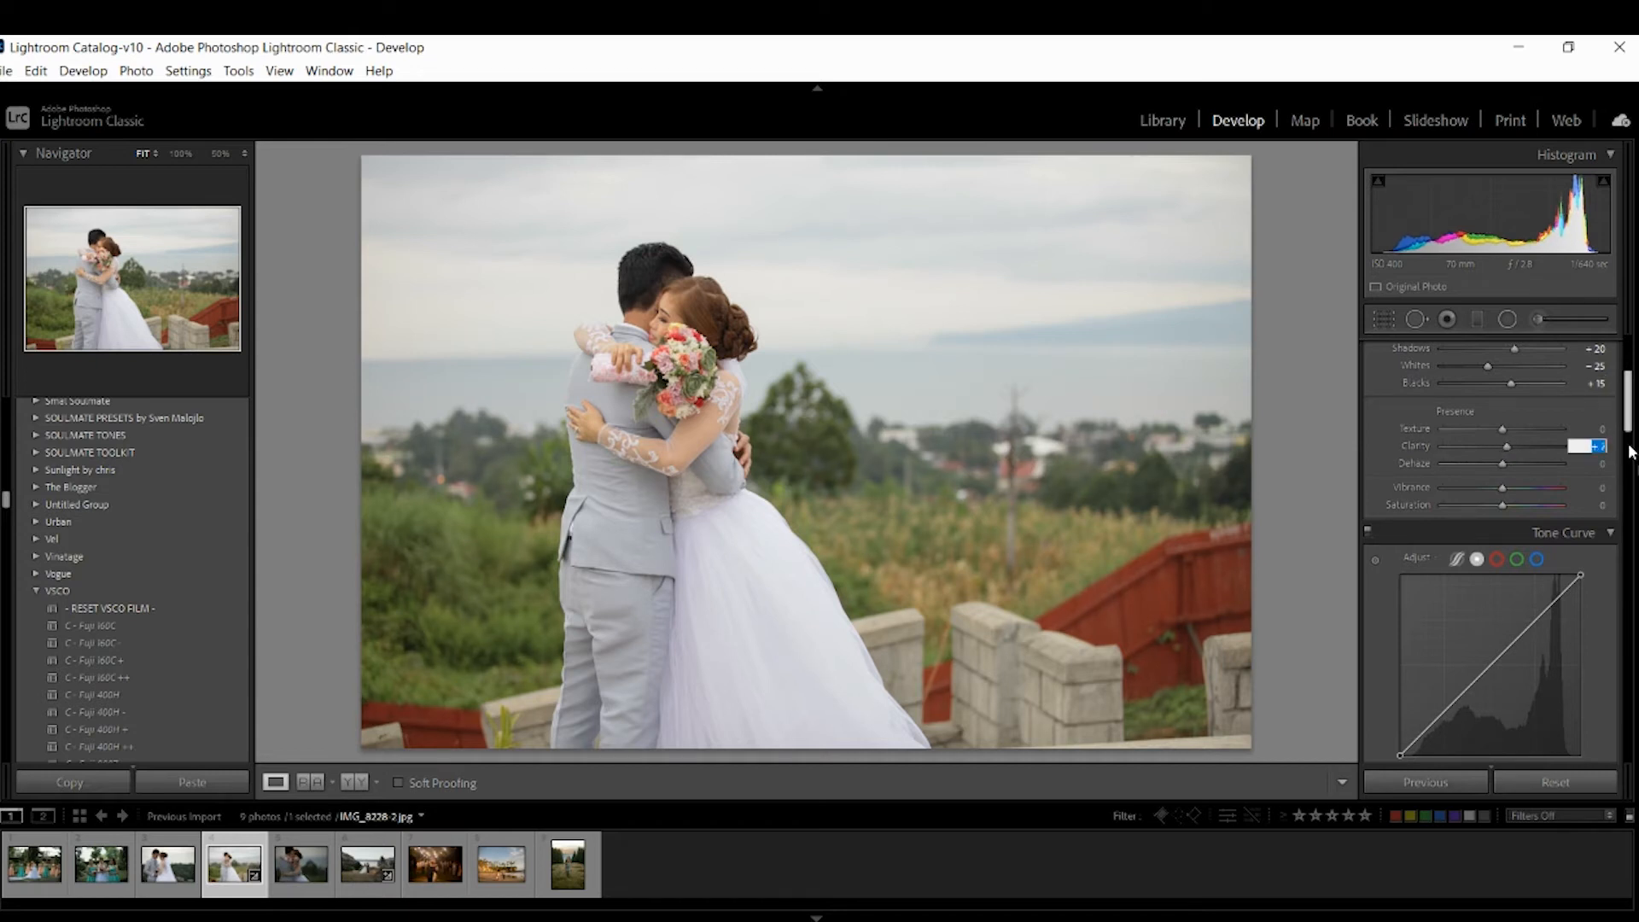
key(Up)
key(Up)
key(Up)
key(Up)
key(Up)
Increase Vibrance to +15.
click(1599, 489)
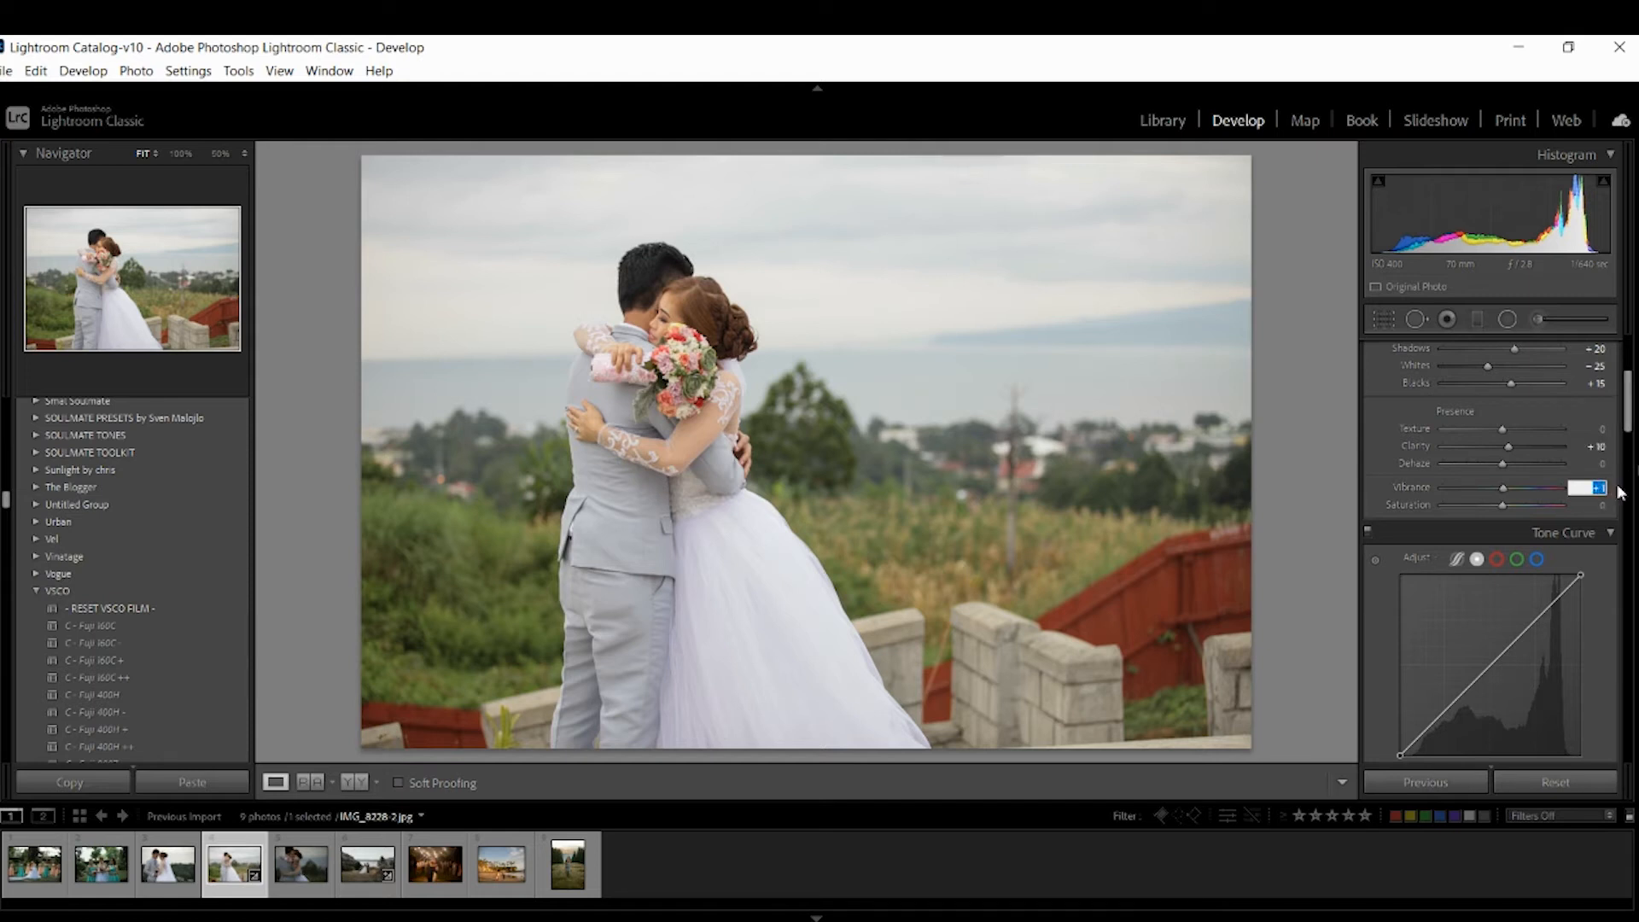
key(Up)
key(Up)
key(Up)
key(Up)
key(Up)
key(Up)
key(Up)
key(Up)
key(Up)
key(Up)
key(Up)
key(Up)
Shape the point tone curve with three midpoints, lifting the black point to 26 and lowering the white point to 239.
drag(1629, 424, 1628, 441)
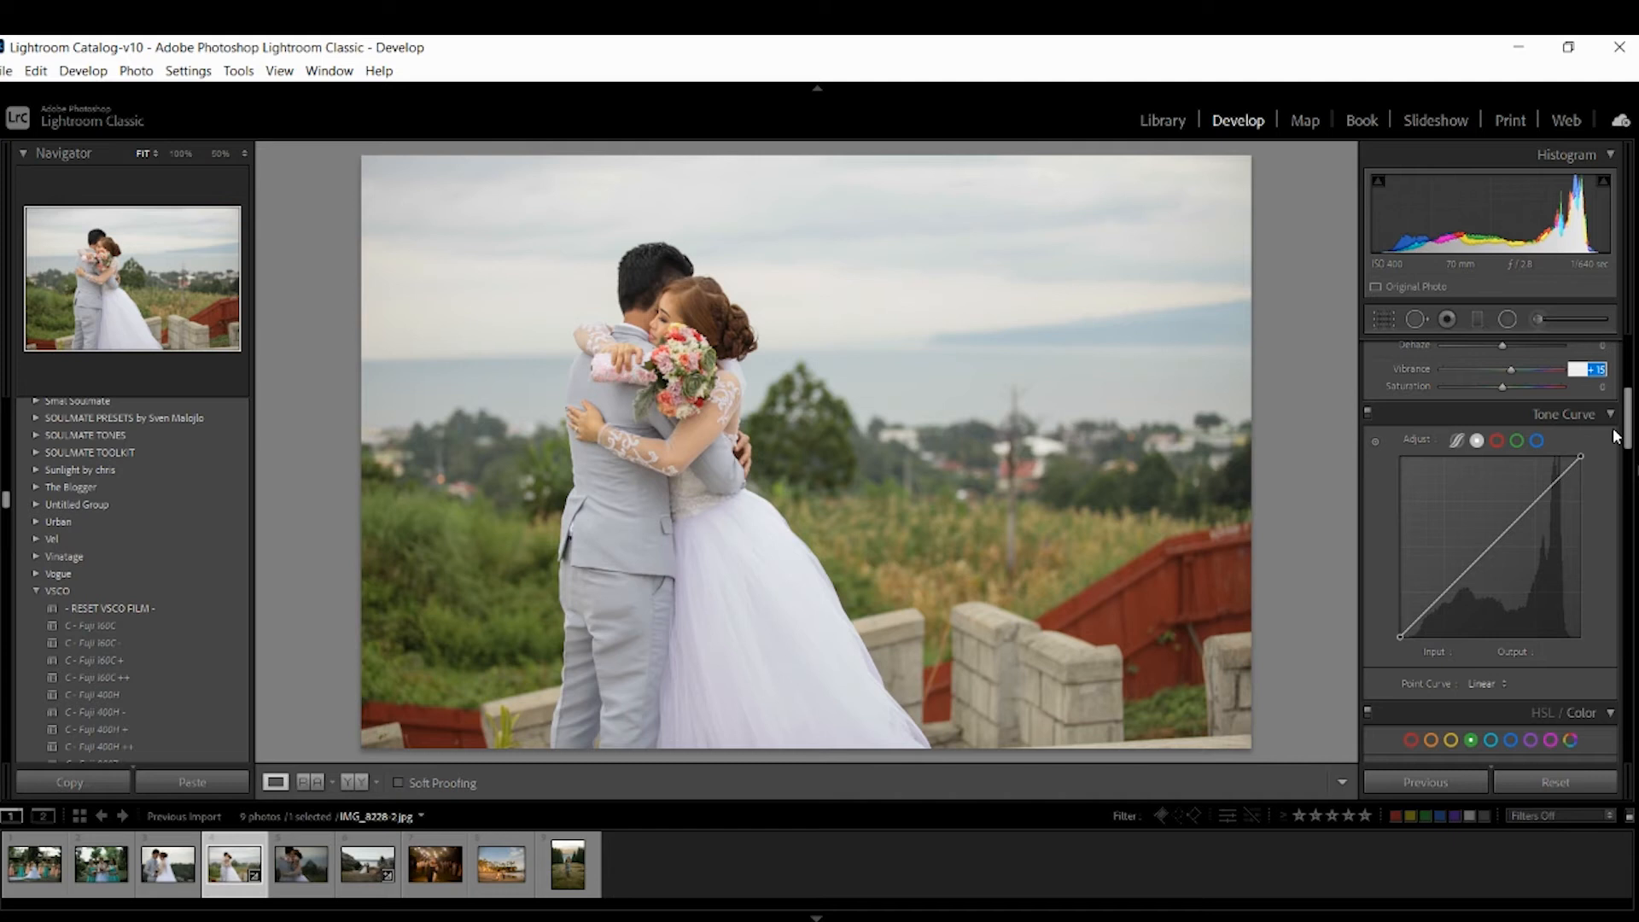
click(1538, 498)
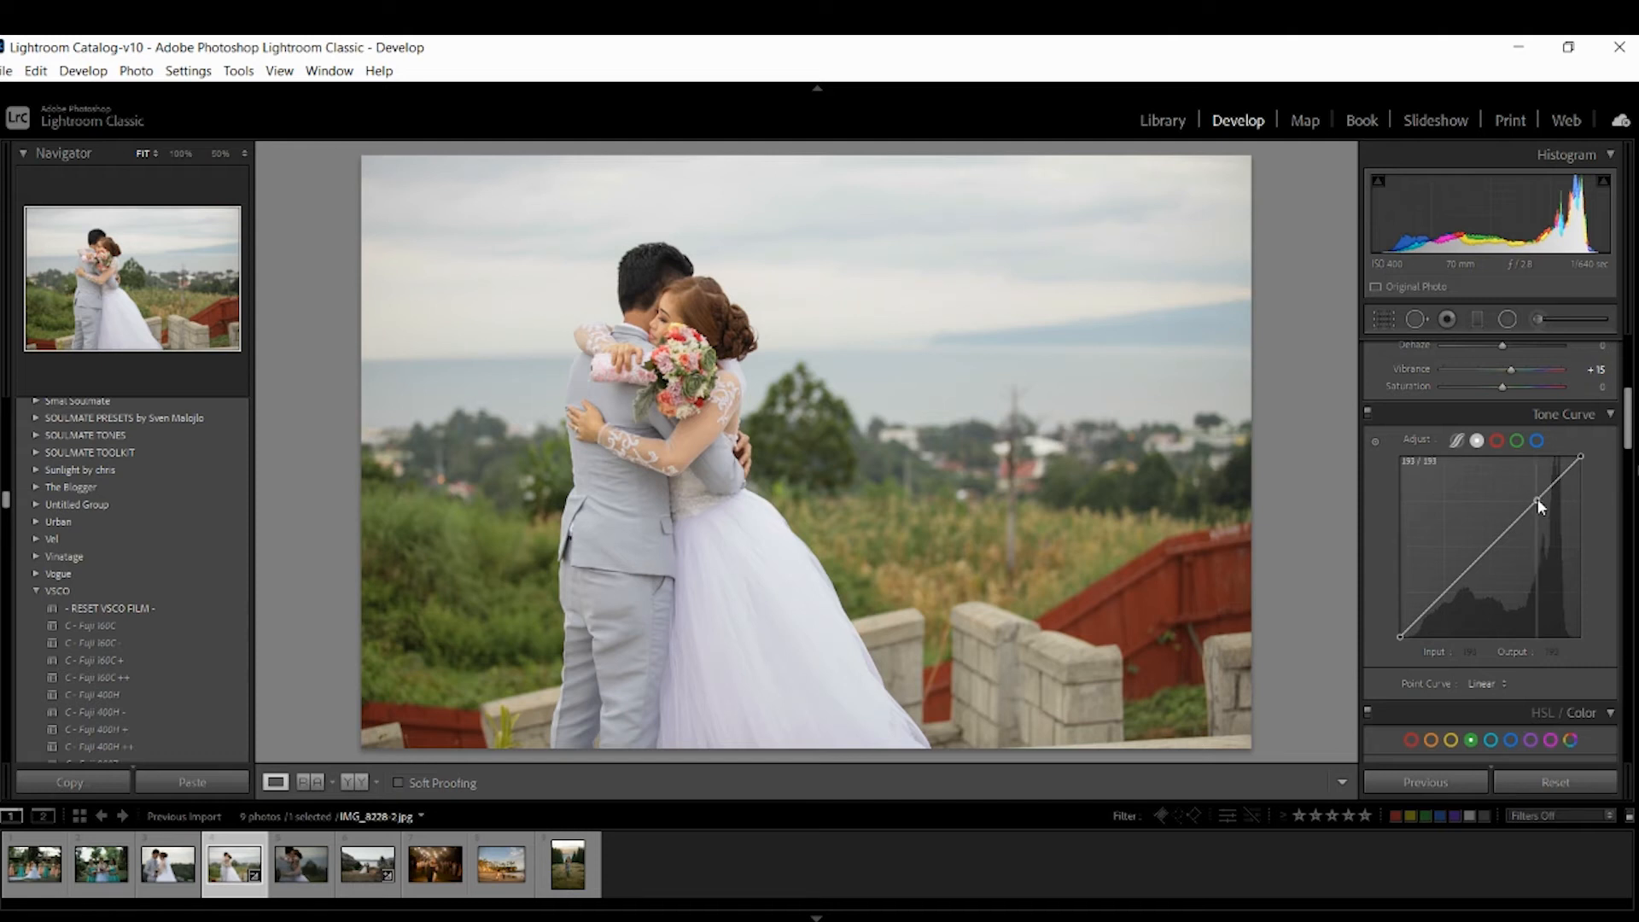
click(1492, 545)
click(1445, 592)
drag(1400, 637, 1387, 615)
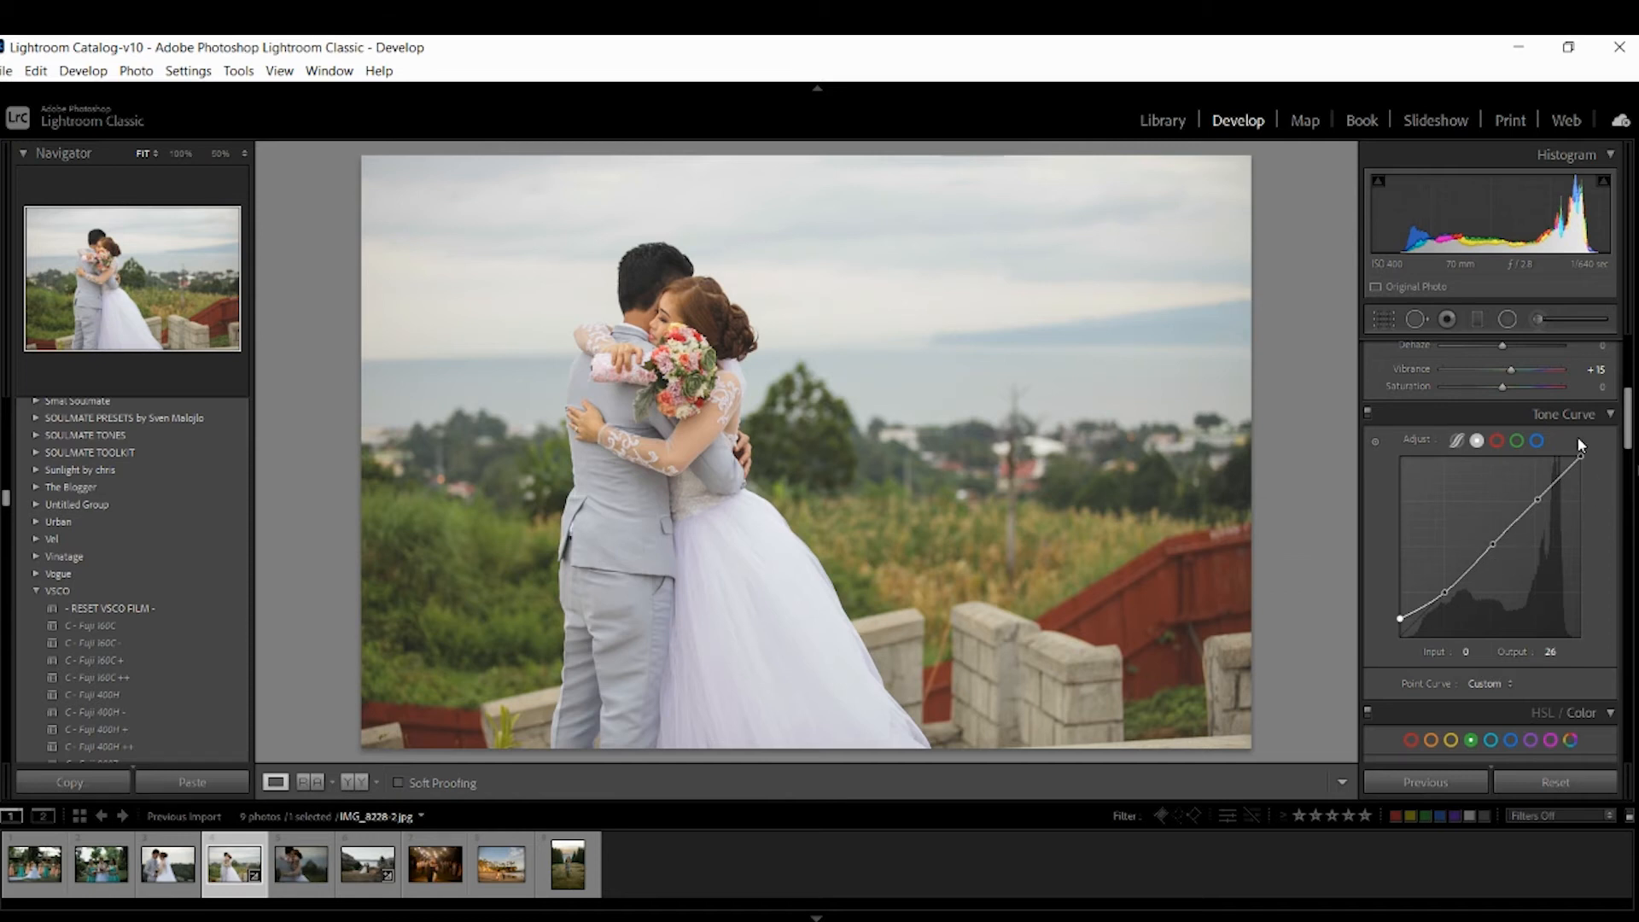
drag(1581, 456, 1581, 468)
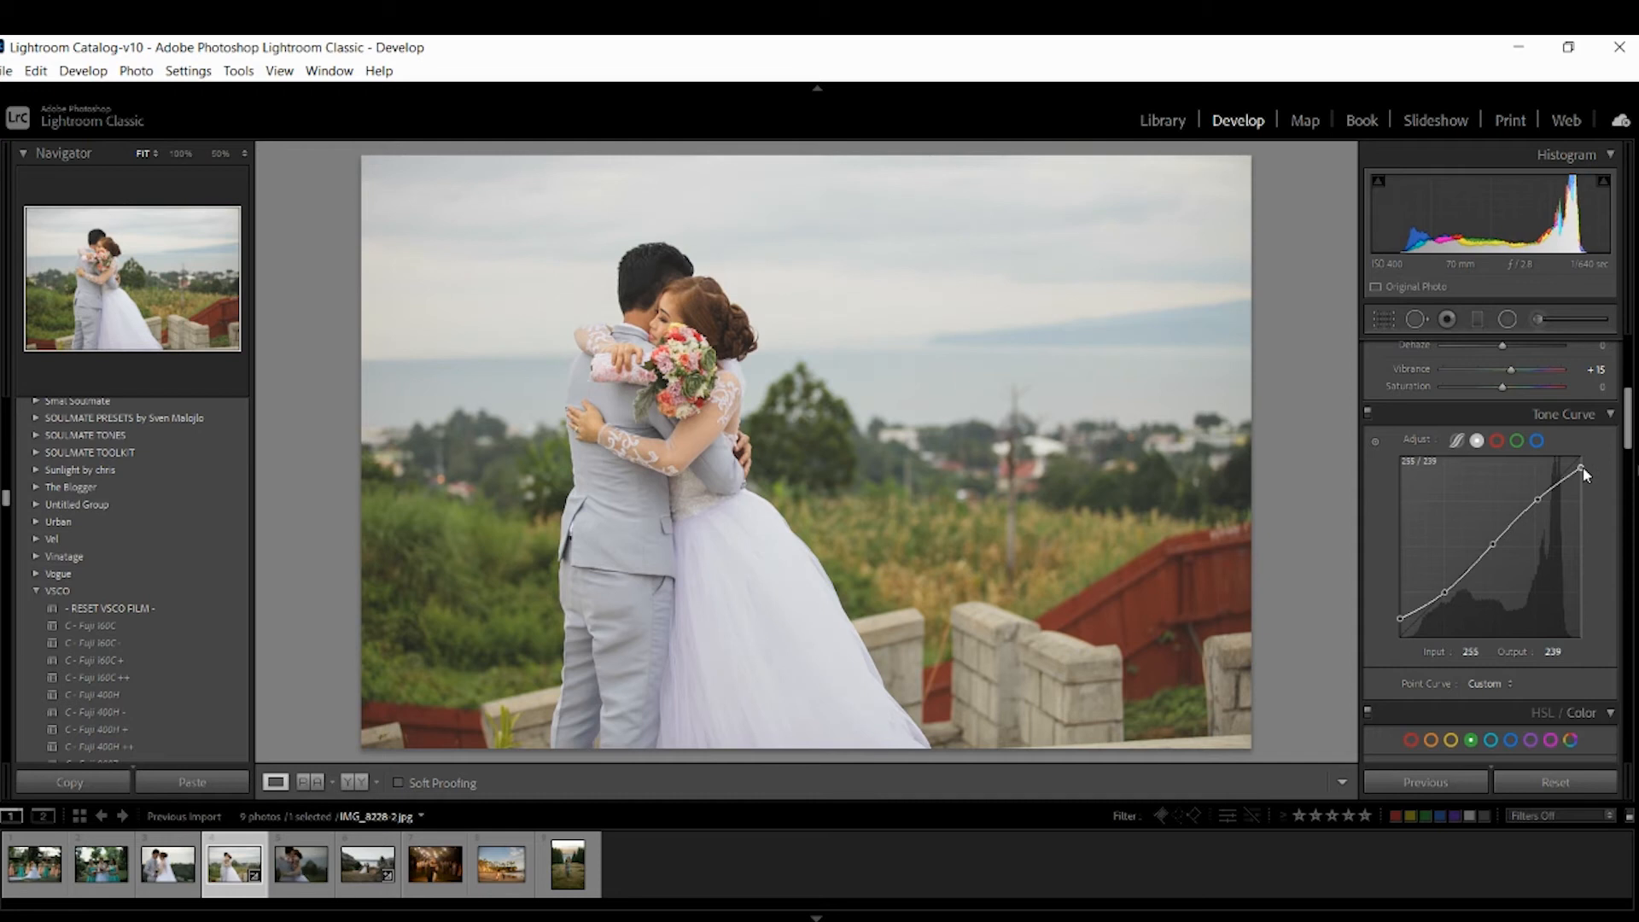
drag(1493, 547, 1489, 543)
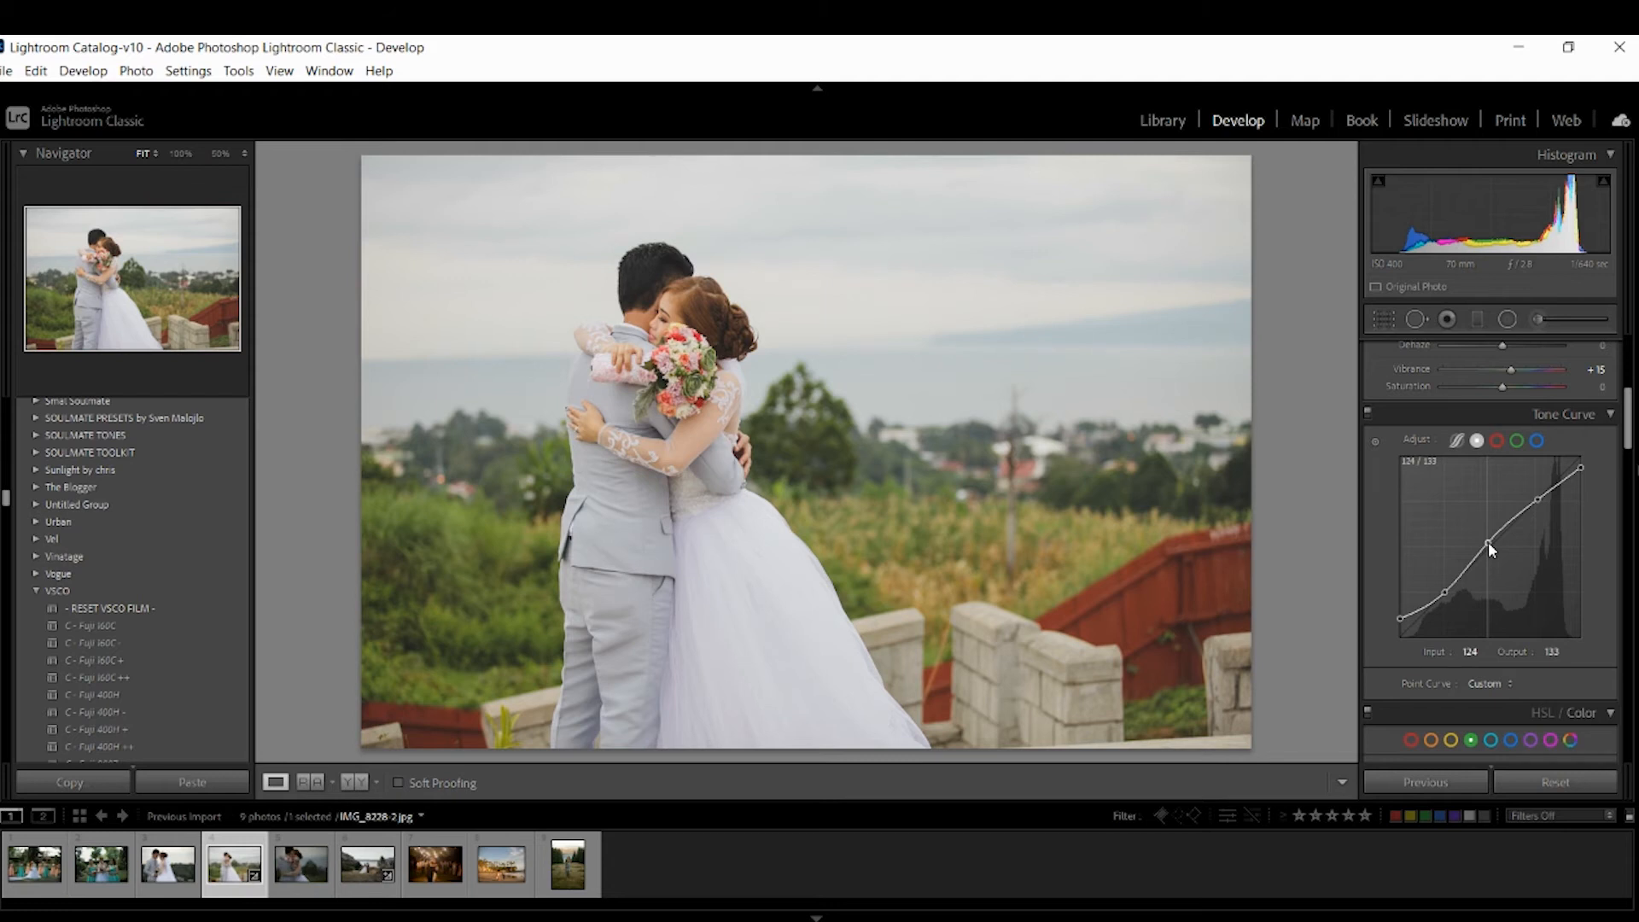
drag(1488, 541, 1488, 541)
In HSL, set Orange saturation to +8, luminance to -5 and hue to +5.
drag(1628, 442, 1628, 480)
click(1432, 478)
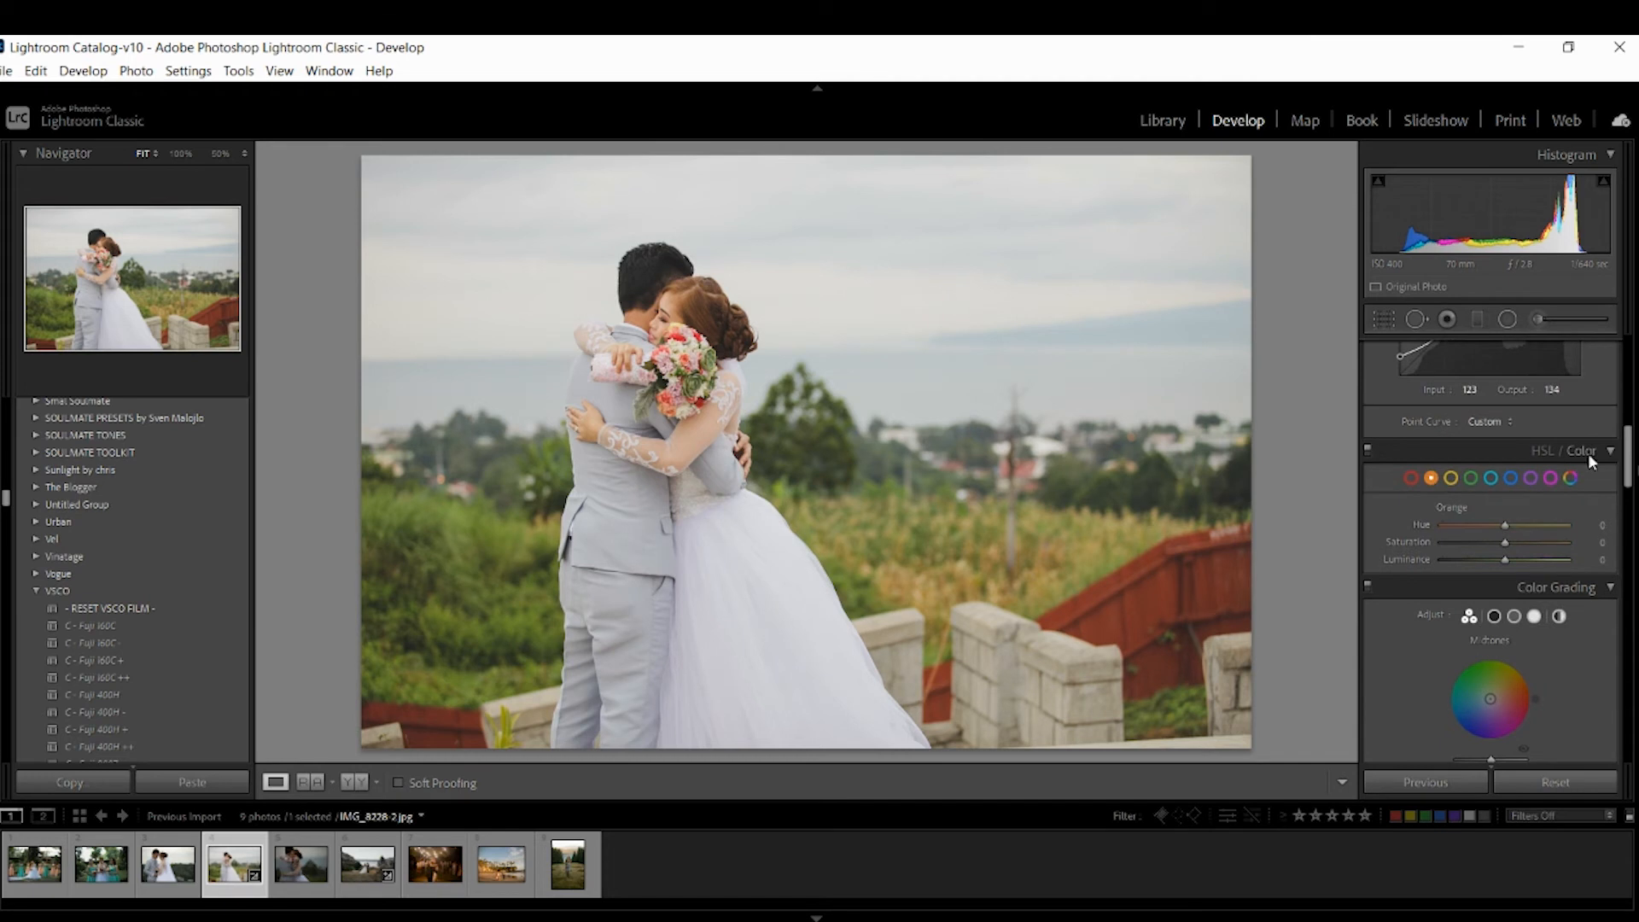
click(1586, 456)
click(1579, 451)
click(1599, 544)
key(Up)
key(Up)
key(Up)
key(Up)
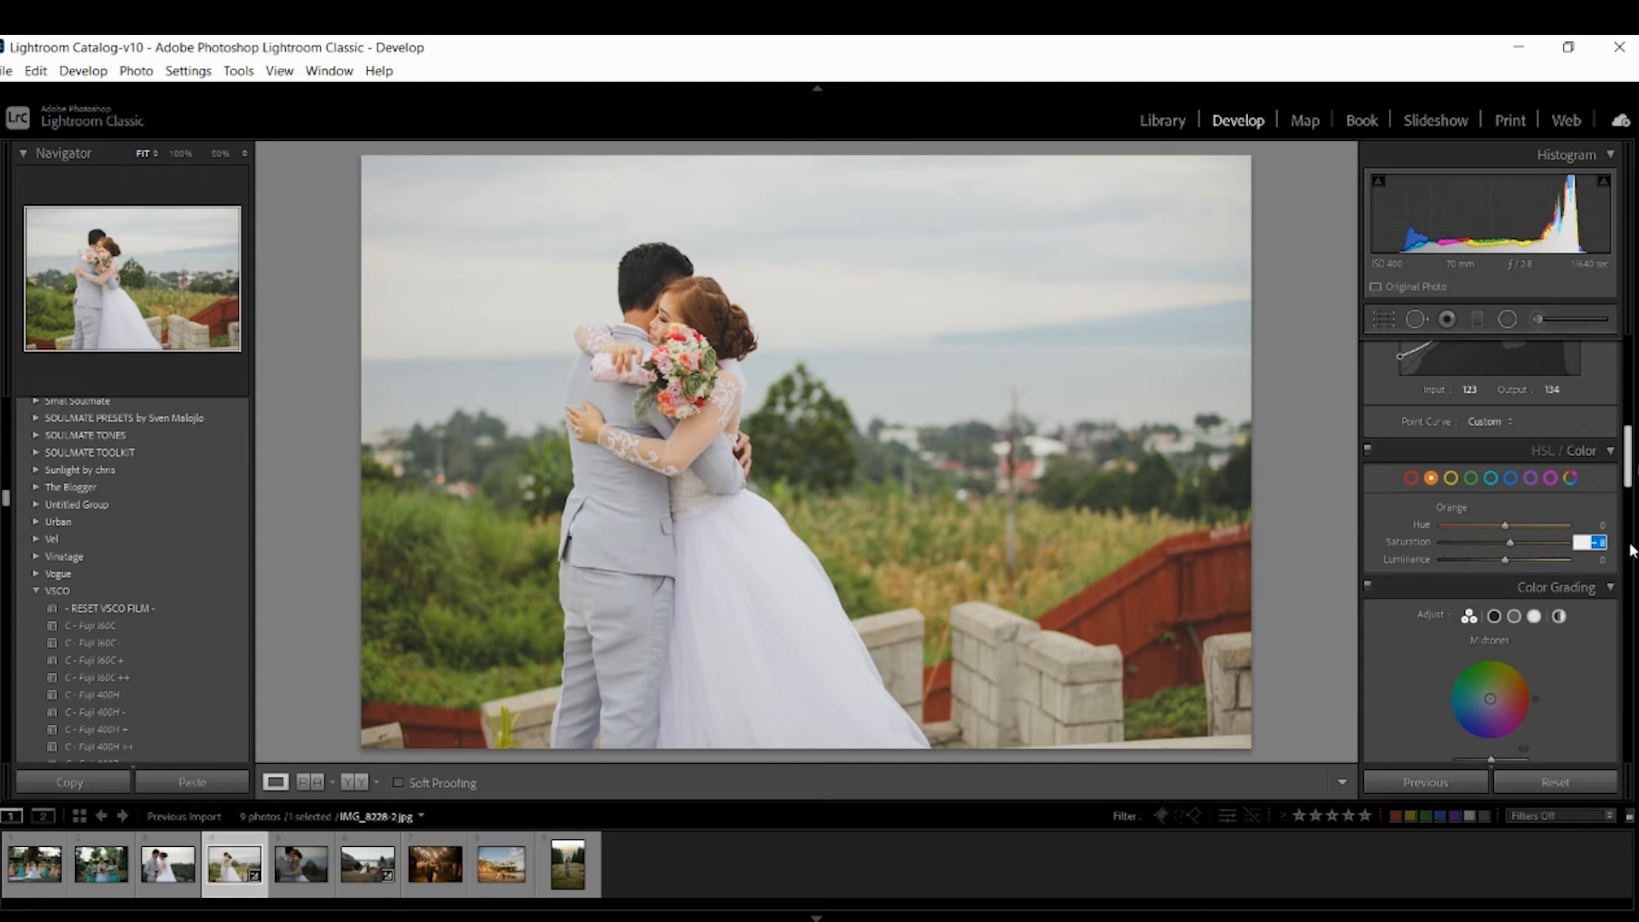
click(1602, 561)
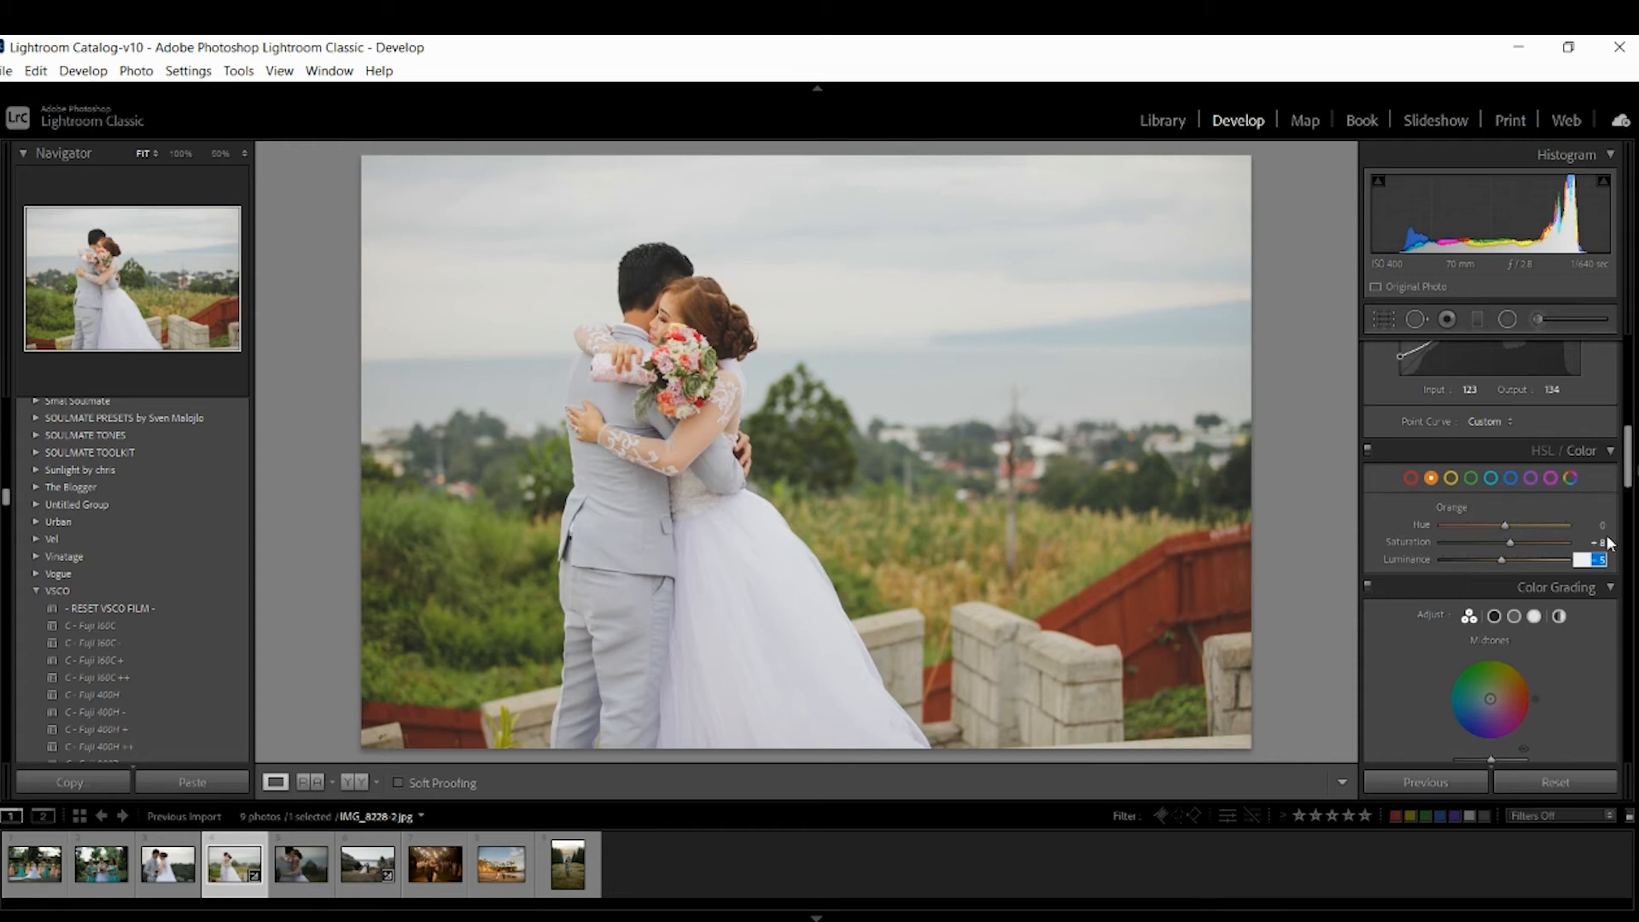
click(1601, 526)
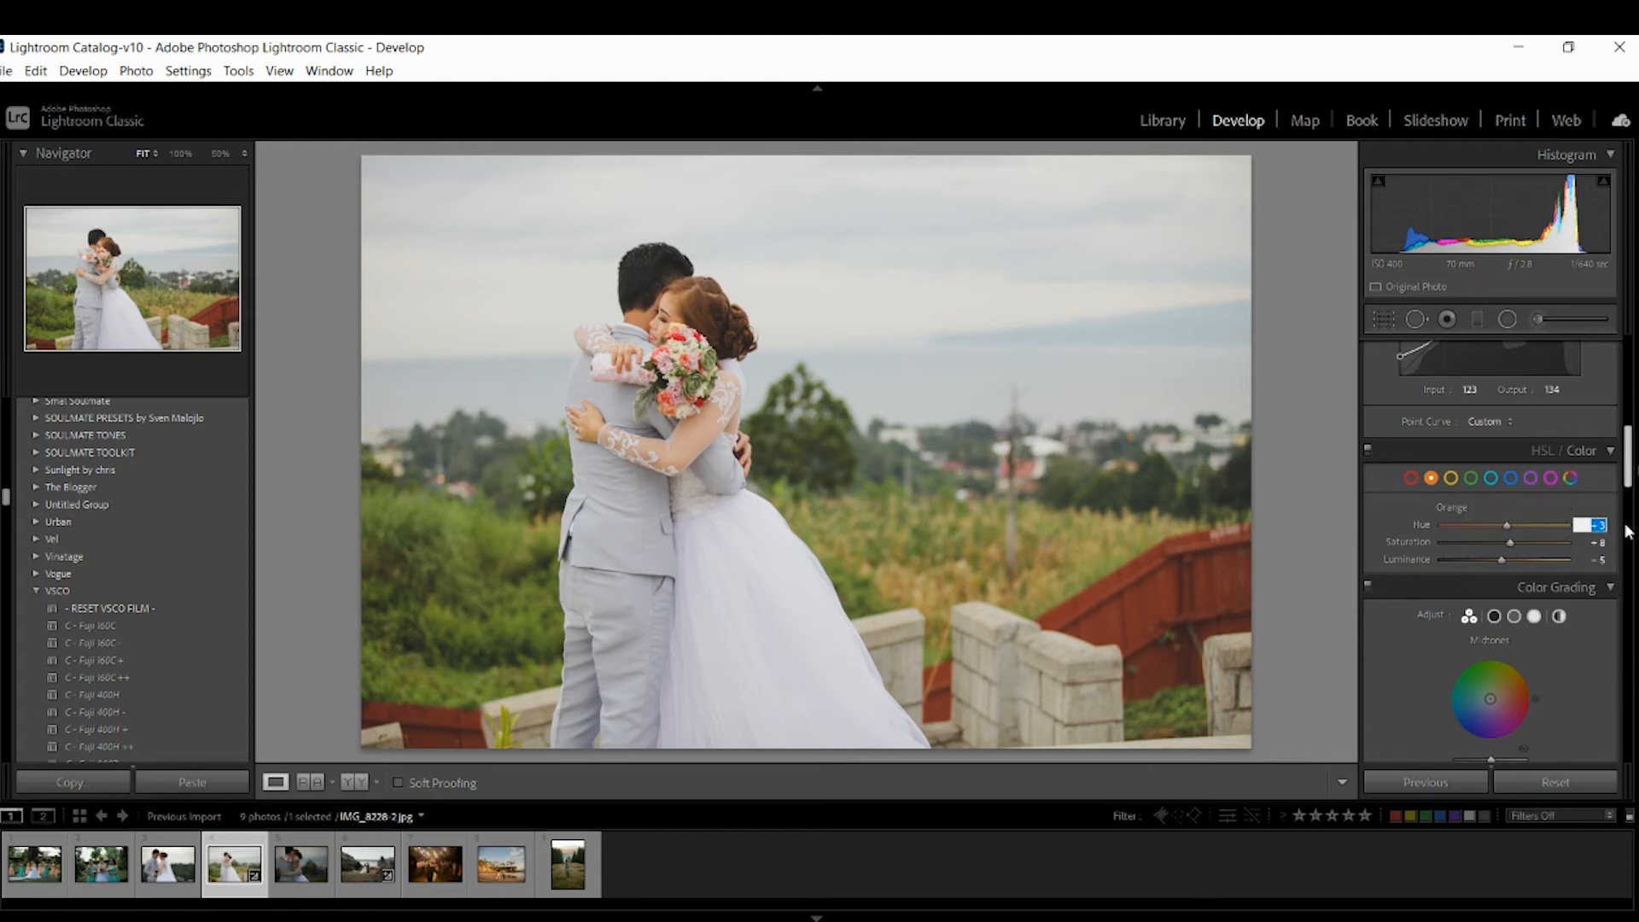
Select Green in HSL and set its hue to +10.
drag(1629, 462, 1629, 473)
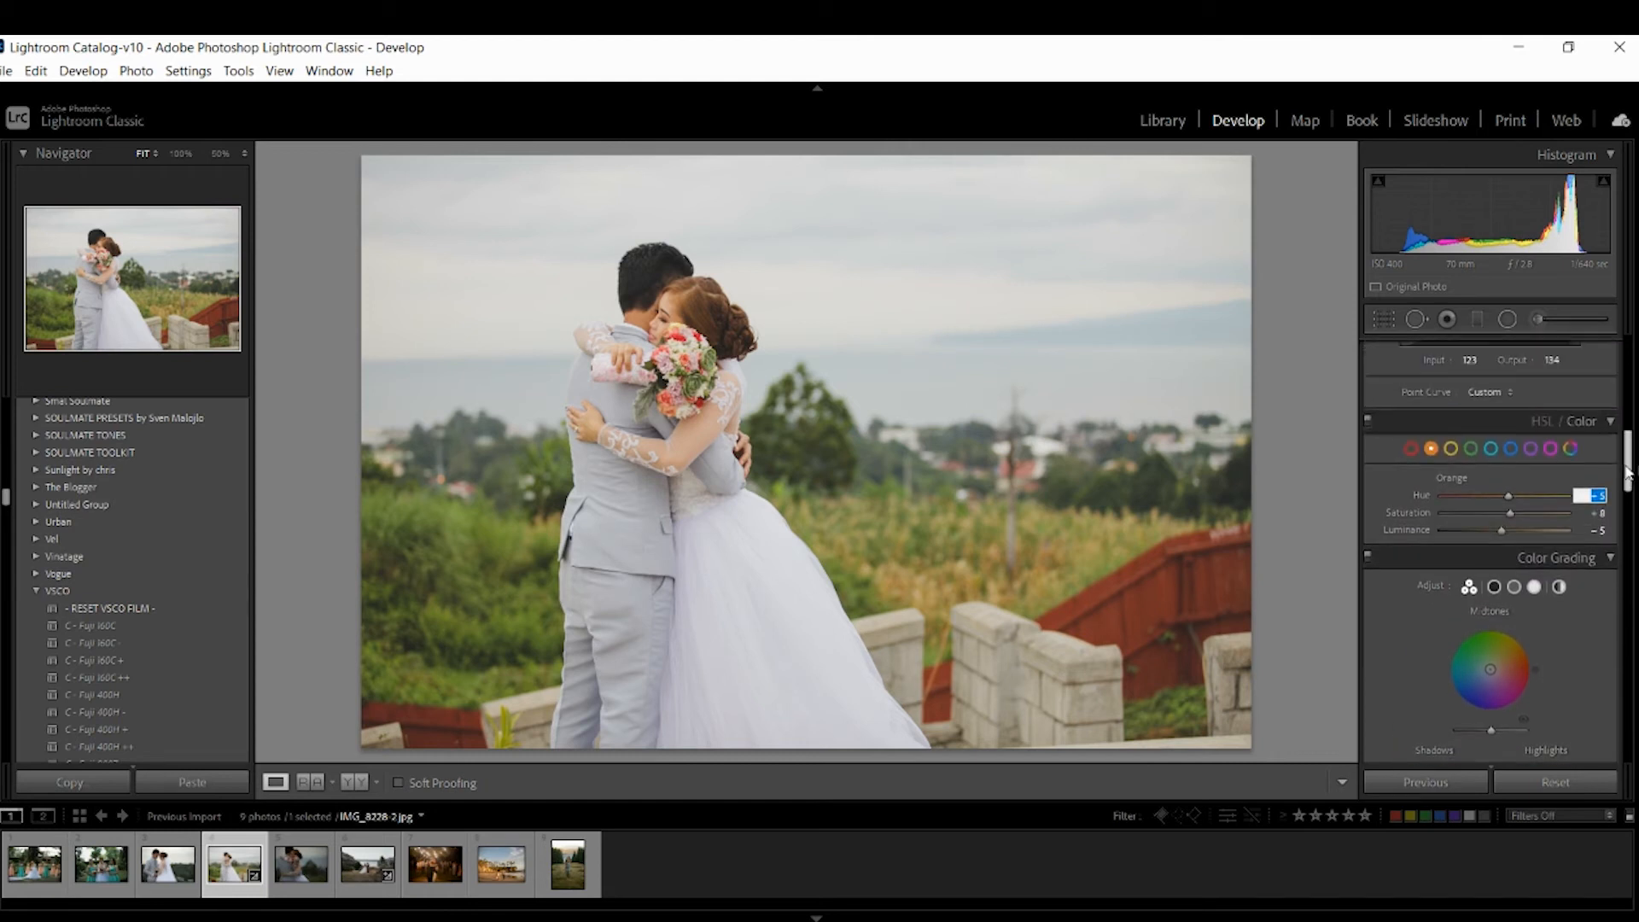
click(1472, 449)
click(1594, 498)
key(Up)
key(Up)
key(Up)
key(Up)
key(shift+Up)
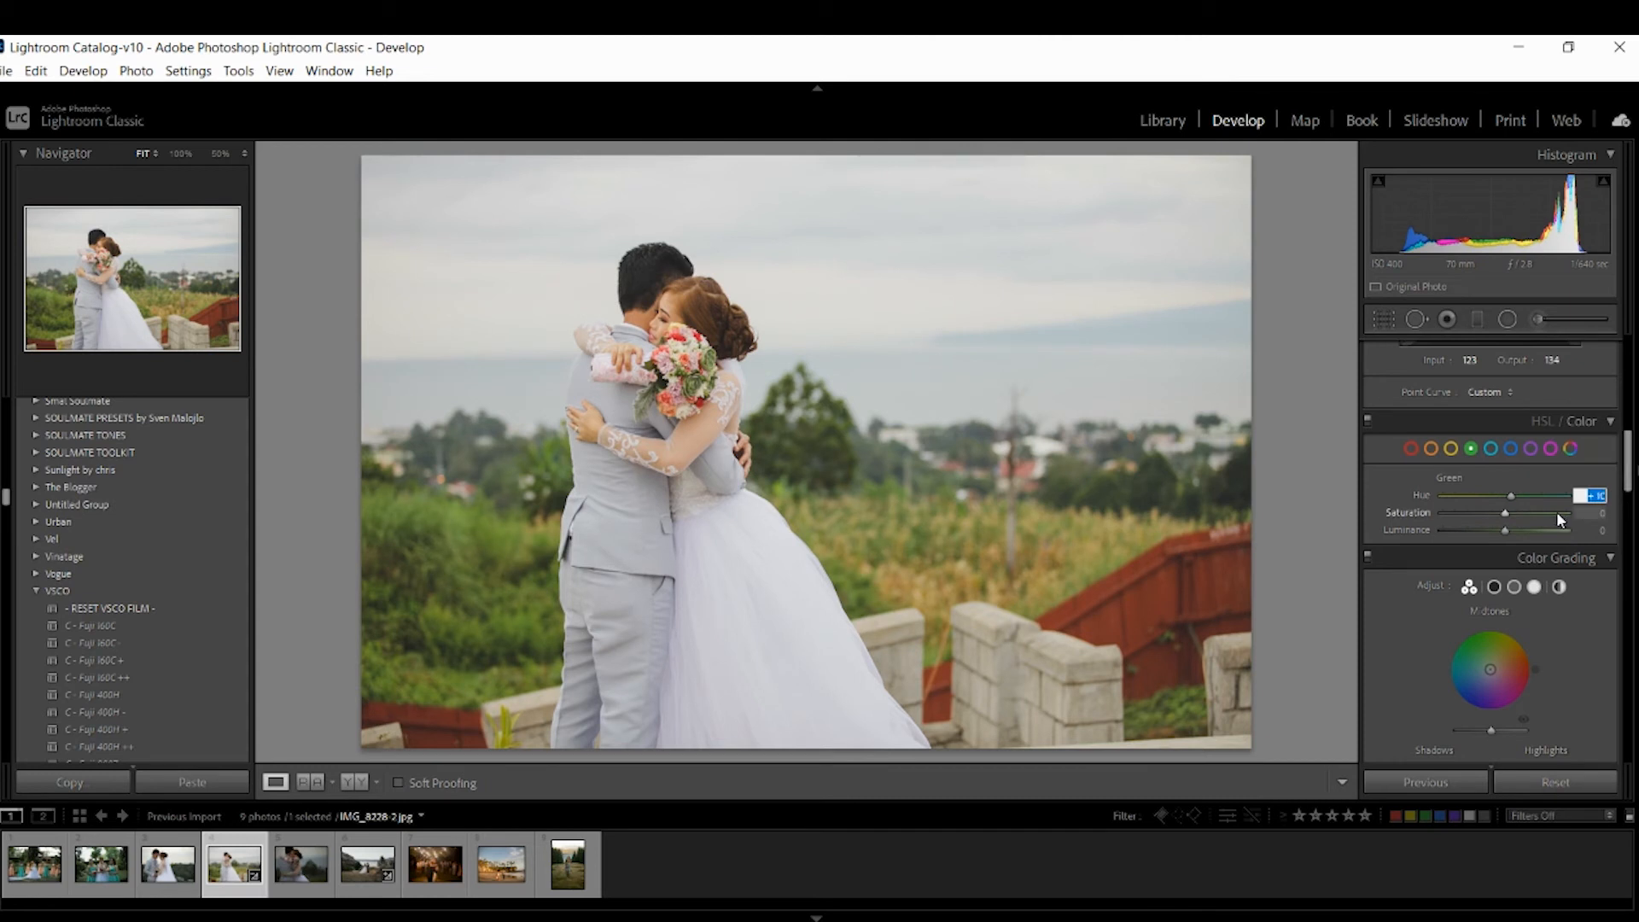
Set Green saturation to +10.
click(1590, 513)
key(Up)
key(Up)
key(Up)
key(Up)
key(shift+Up)
key(Return)
Set Green luminance to +20 and compare the result in Before & After view.
drag(1510, 530, 1514, 530)
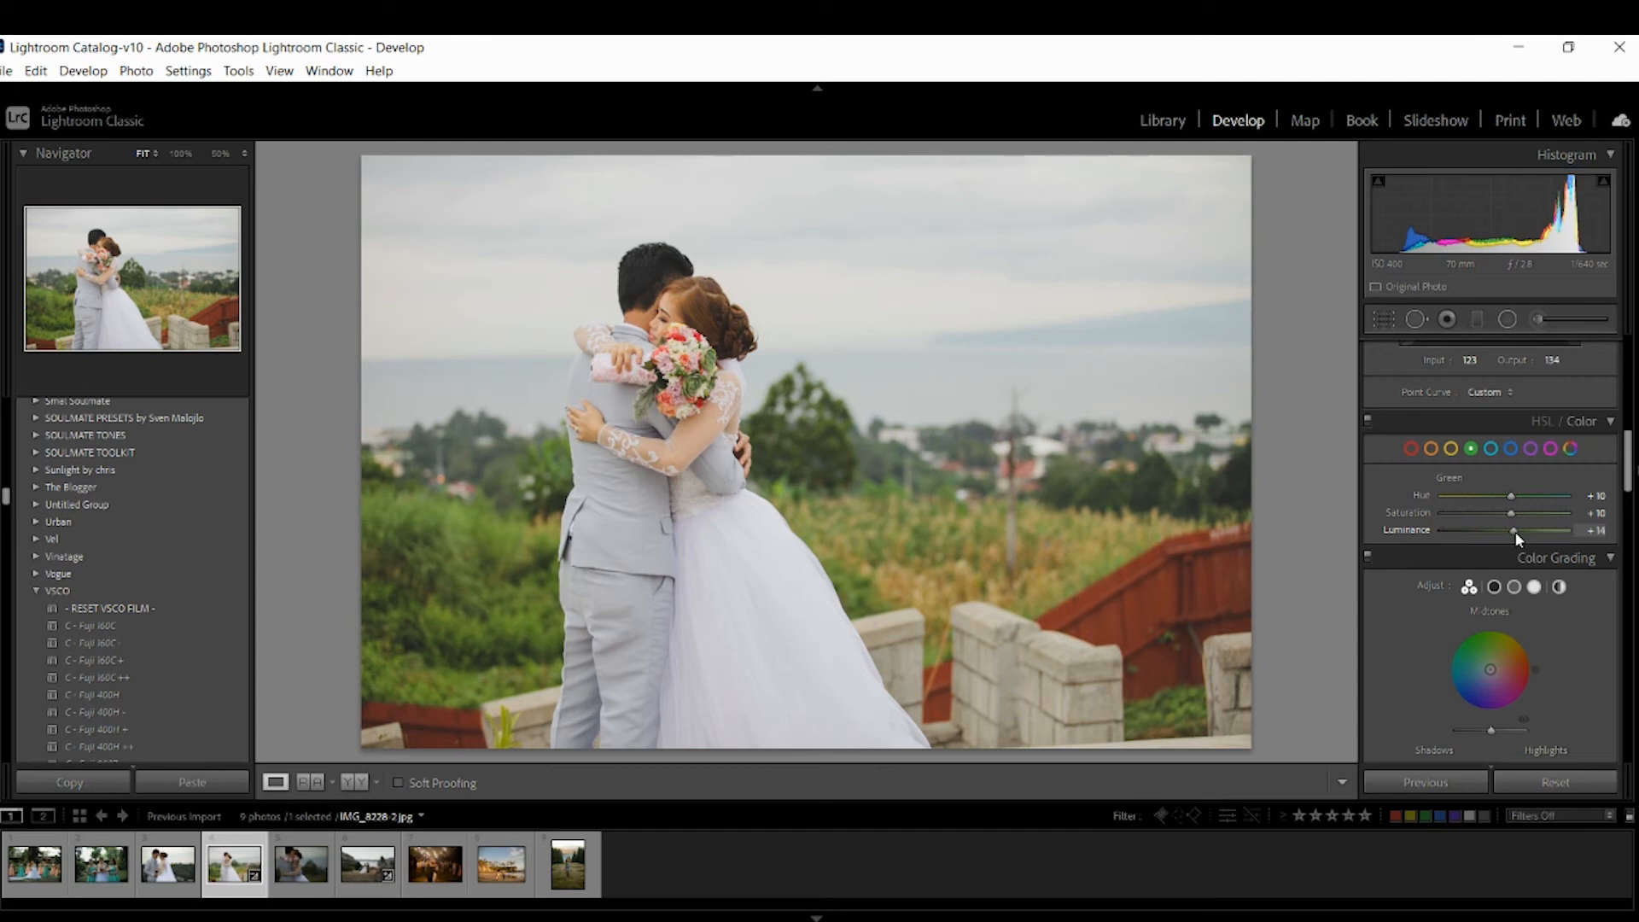
click(1597, 531)
key(shift+Up)
click(353, 782)
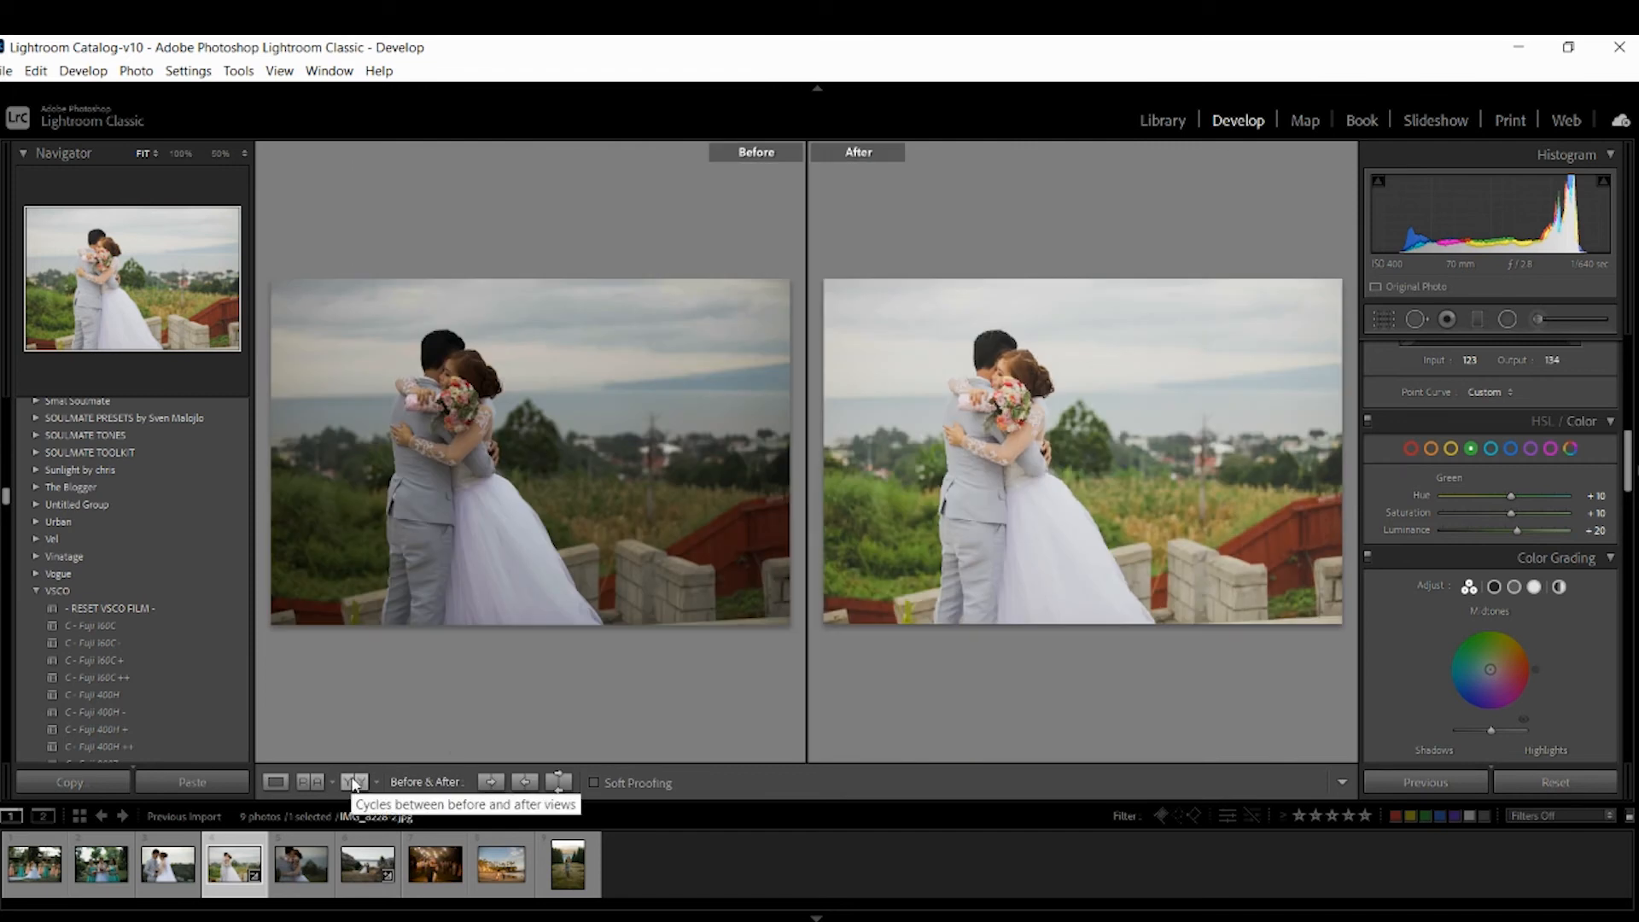
click(274, 782)
Enable Profile Corrections in Lens Corrections.
drag(1627, 474, 1627, 602)
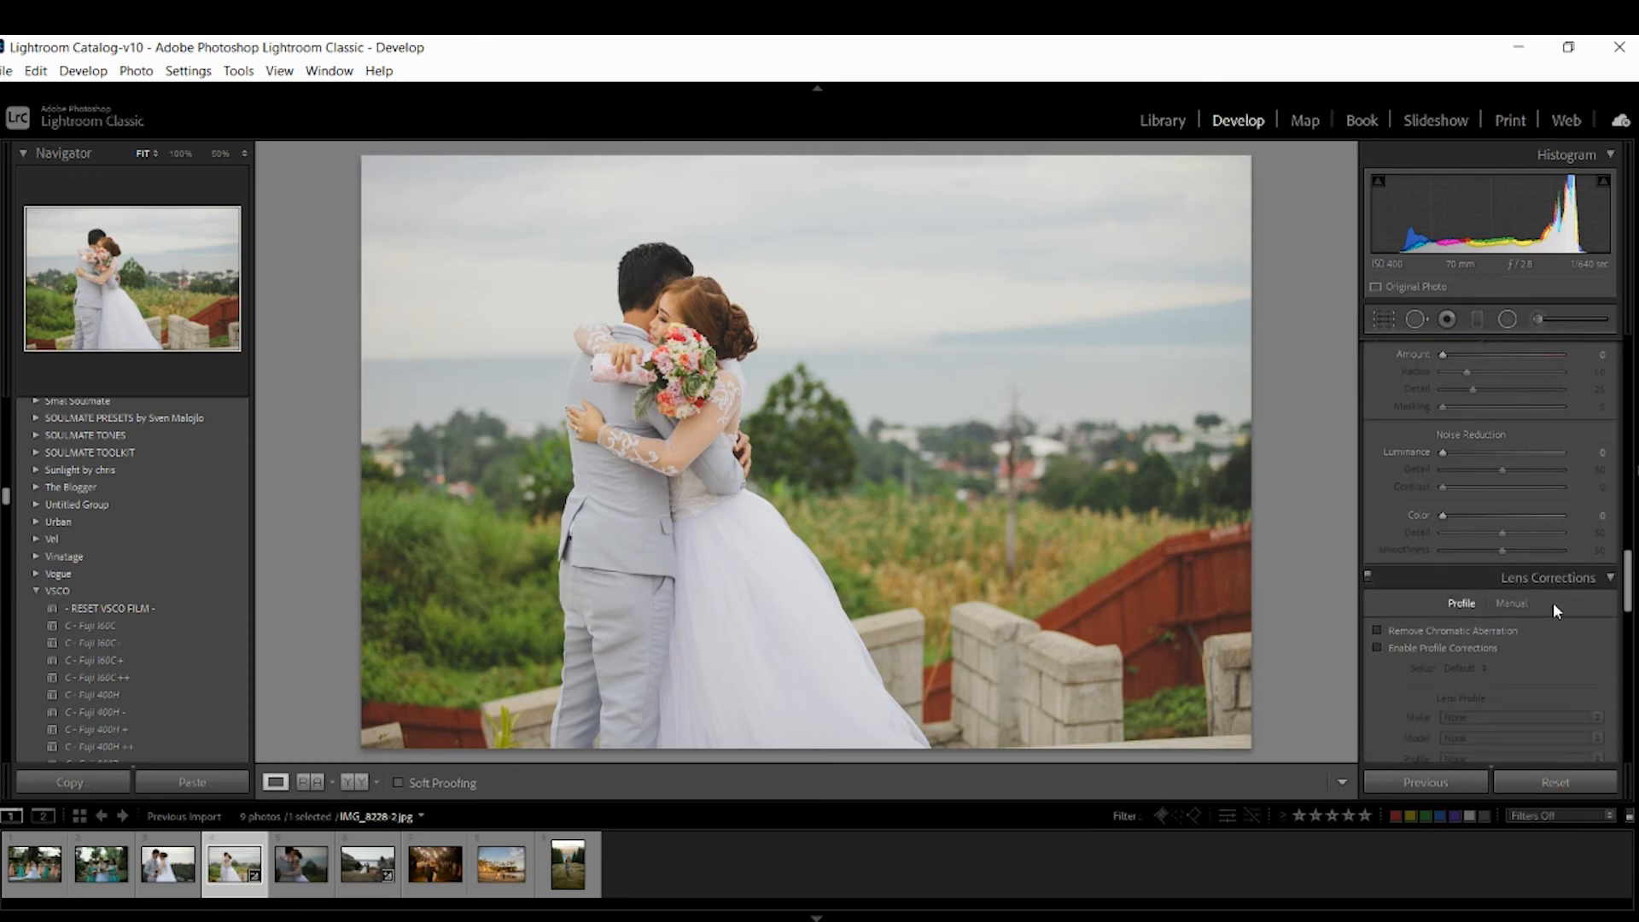
click(1377, 648)
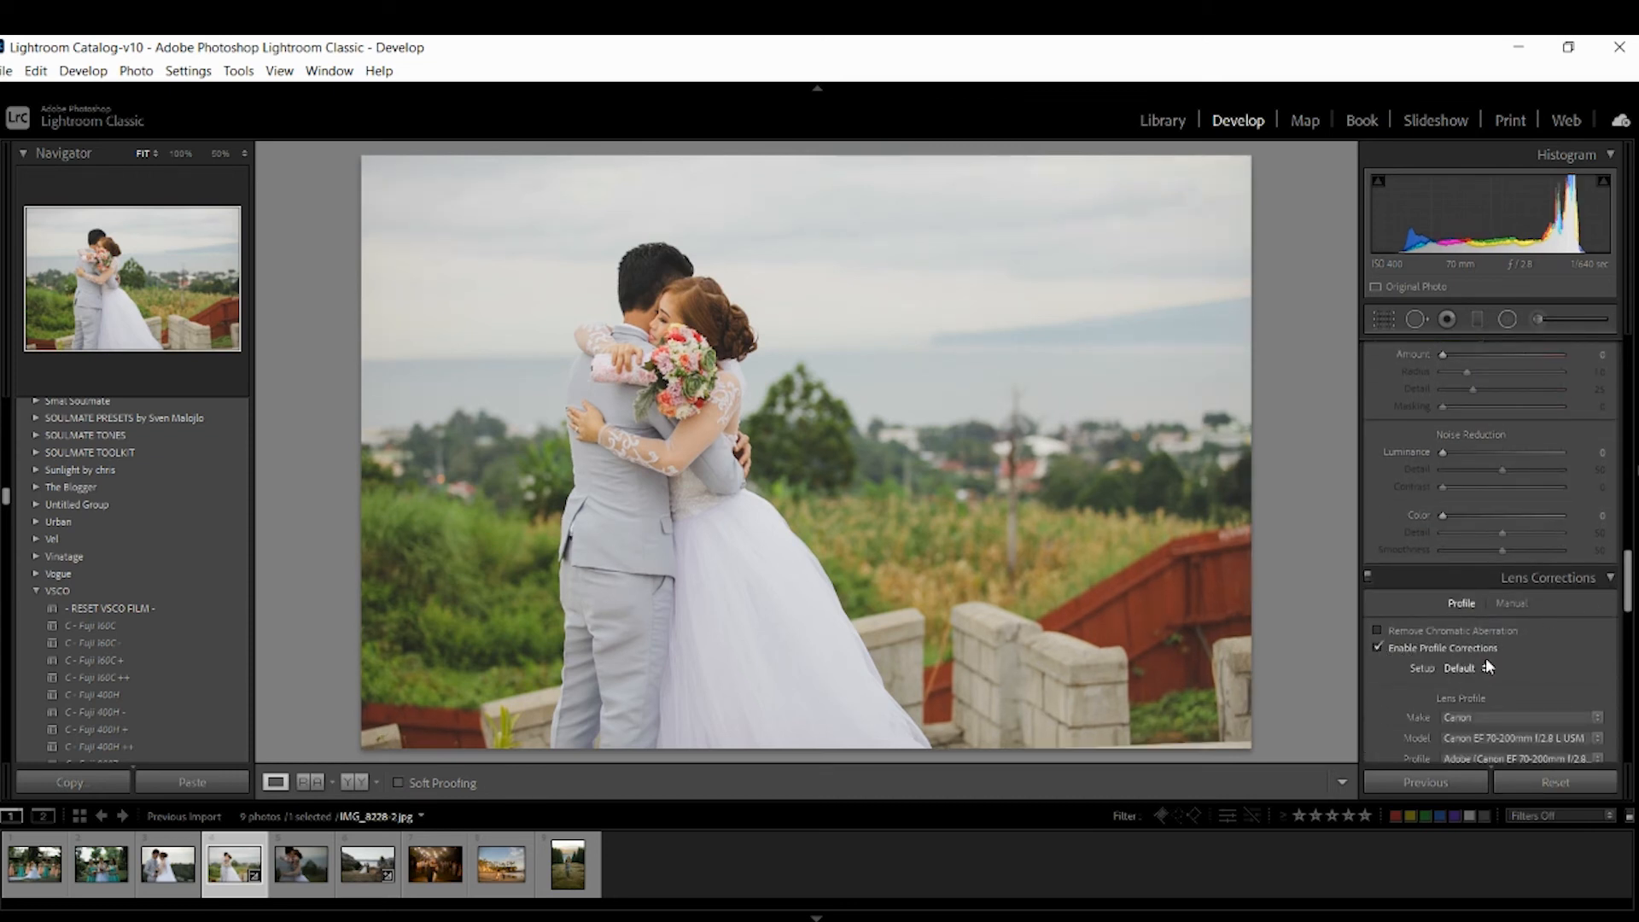
Raise the Blue, Green and Red Primary saturation slightly in Calibration.
drag(1628, 601, 1630, 745)
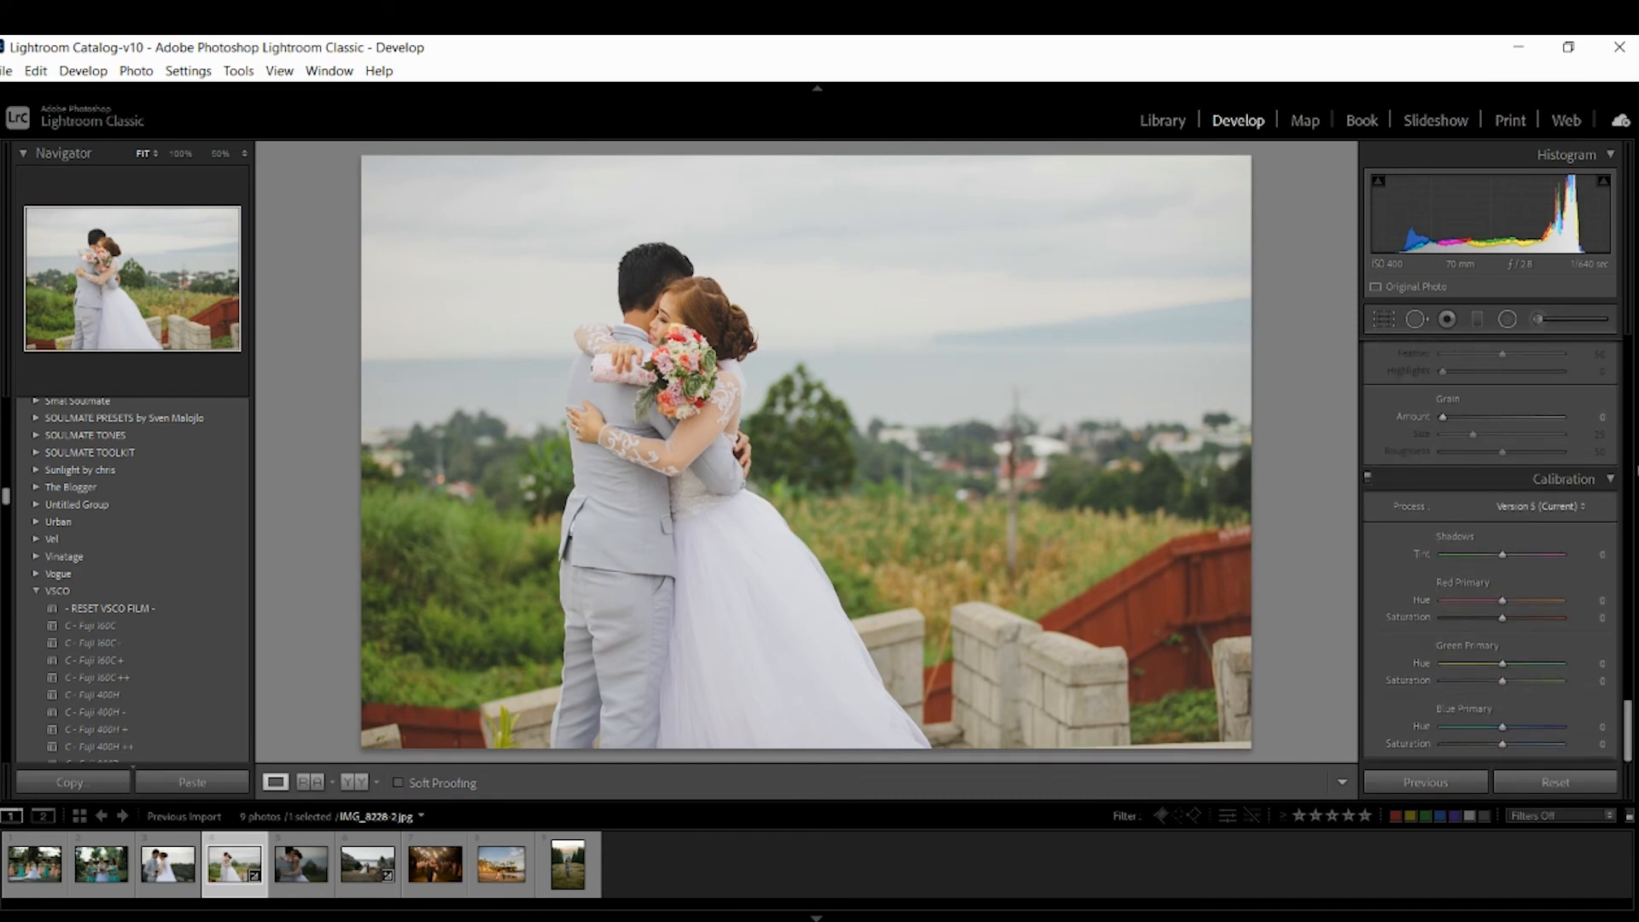
click(1604, 744)
key(Up)
click(1598, 681)
key(Up)
key(Up)
key(Up)
key(Up)
key(Up)
click(1602, 619)
key(Up)
key(Up)
Compare the edited photo with the original in Before & After view.
drag(1632, 739, 1631, 359)
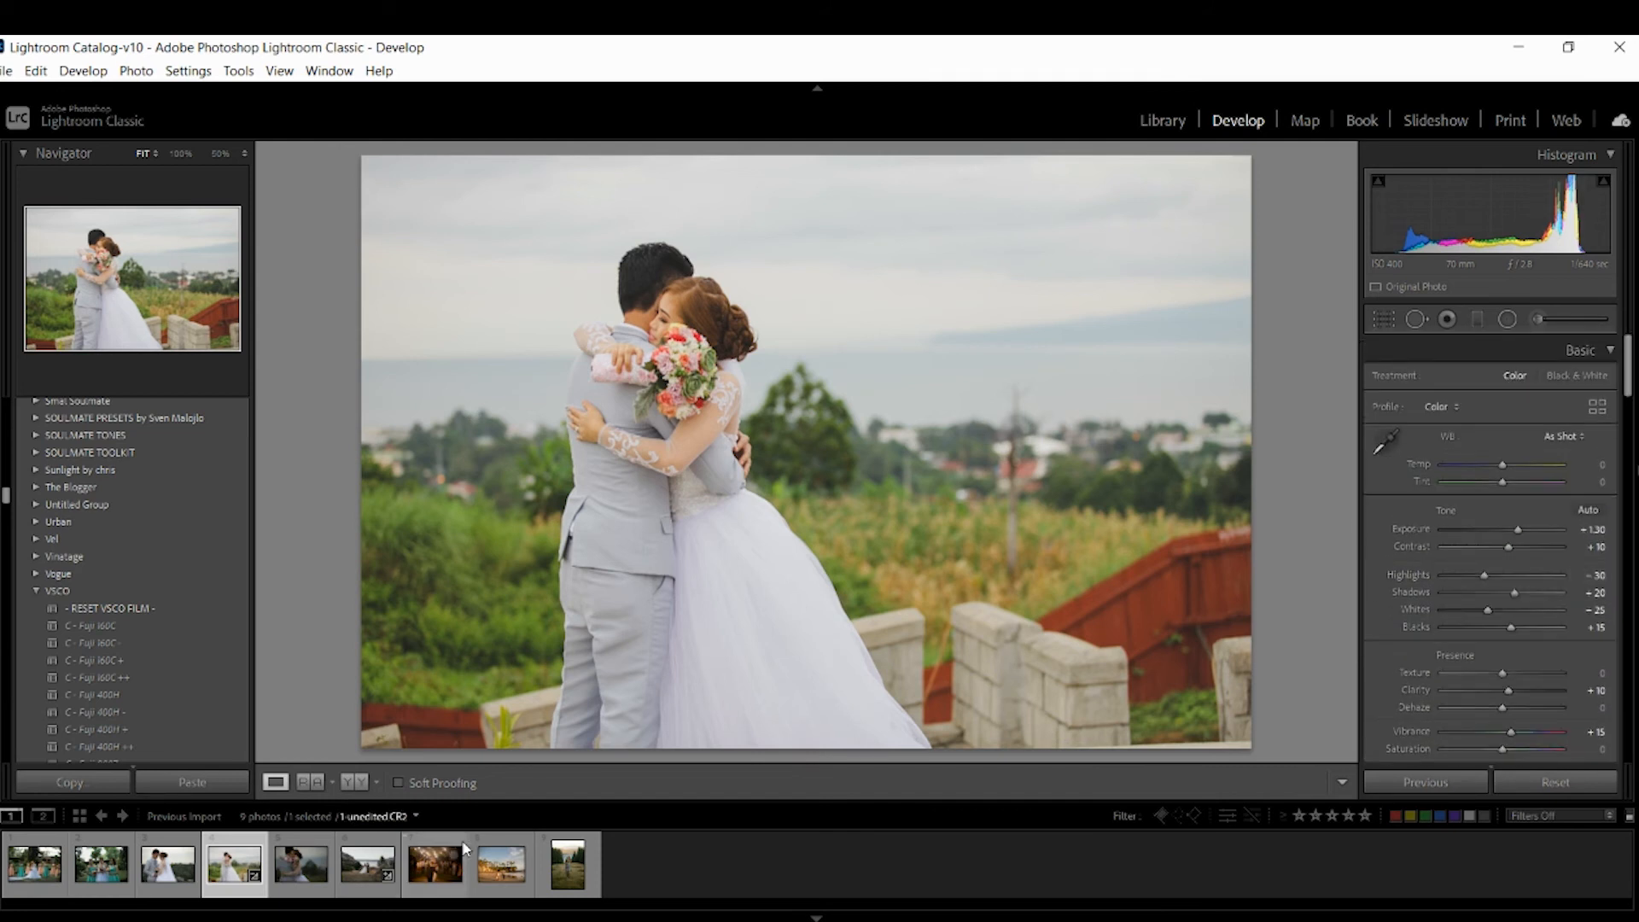
click(355, 782)
click(279, 785)
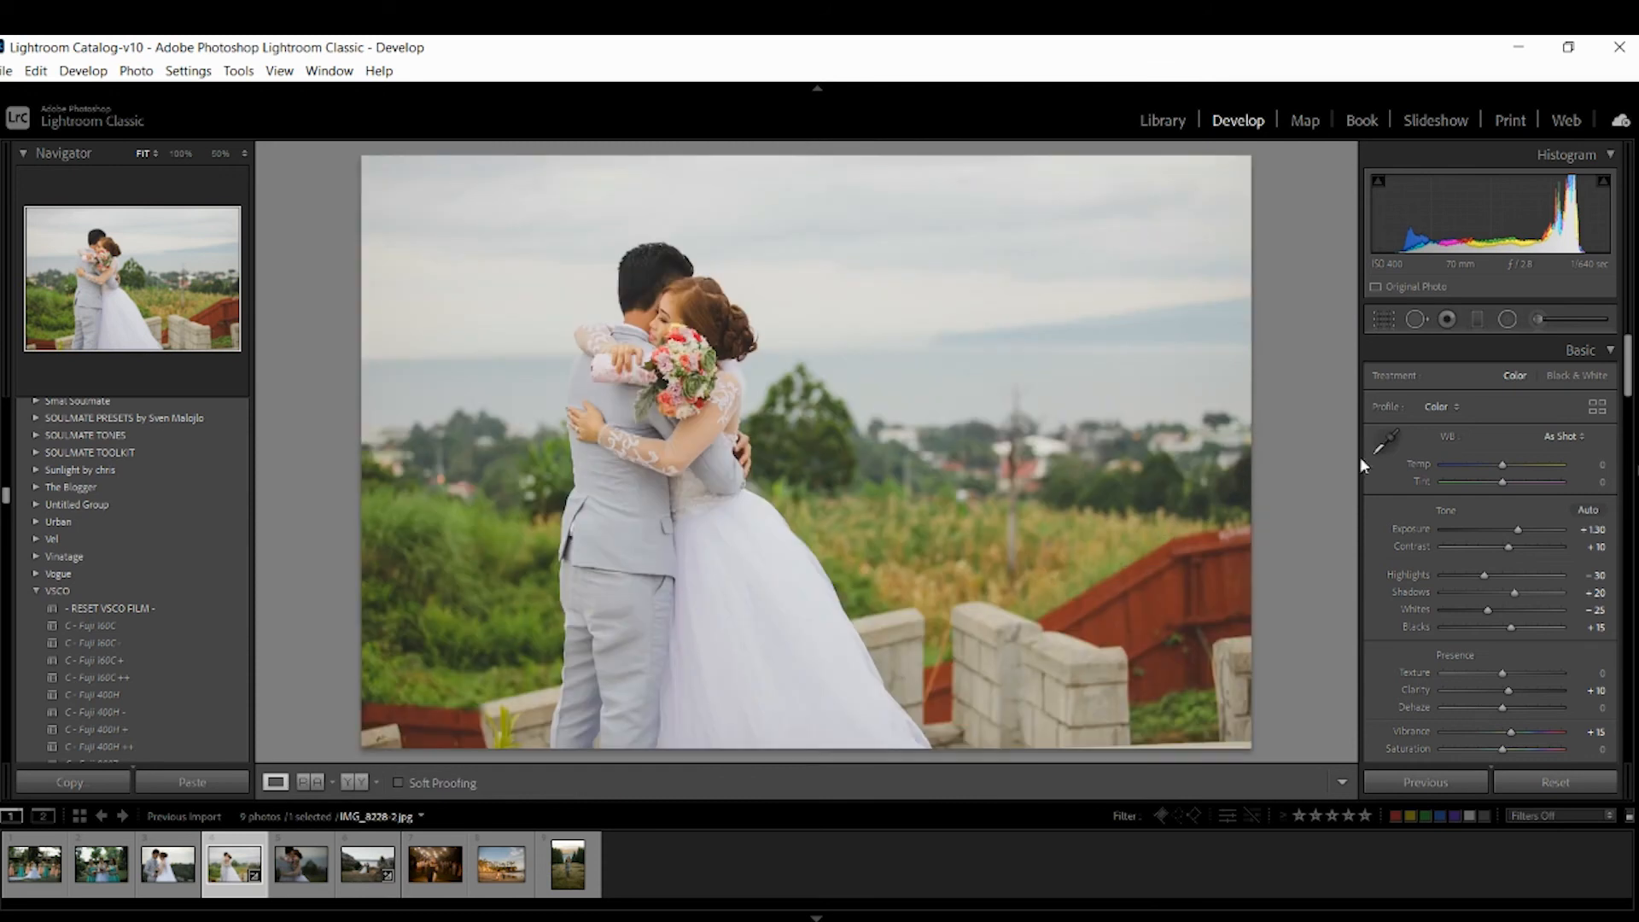
Set white balance Temp to -5 and Tint to +3.
click(1602, 465)
key(Down)
key(Down)
key(Down)
key(Down)
key(Down)
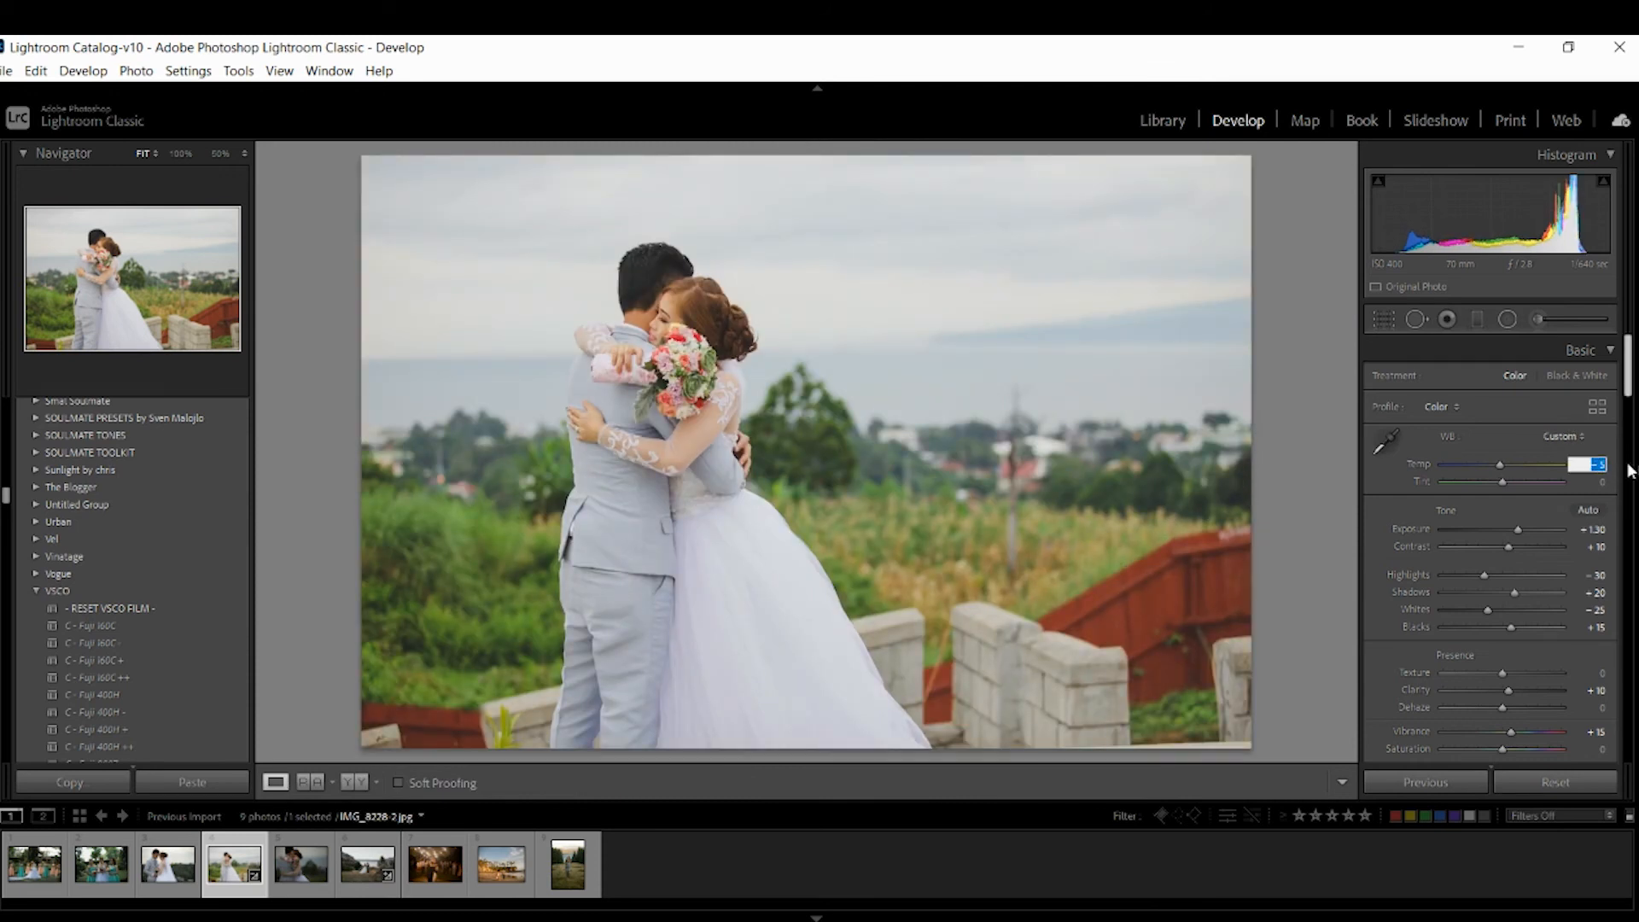
key(Tab)
key(Up)
key(Up)
key(Up)
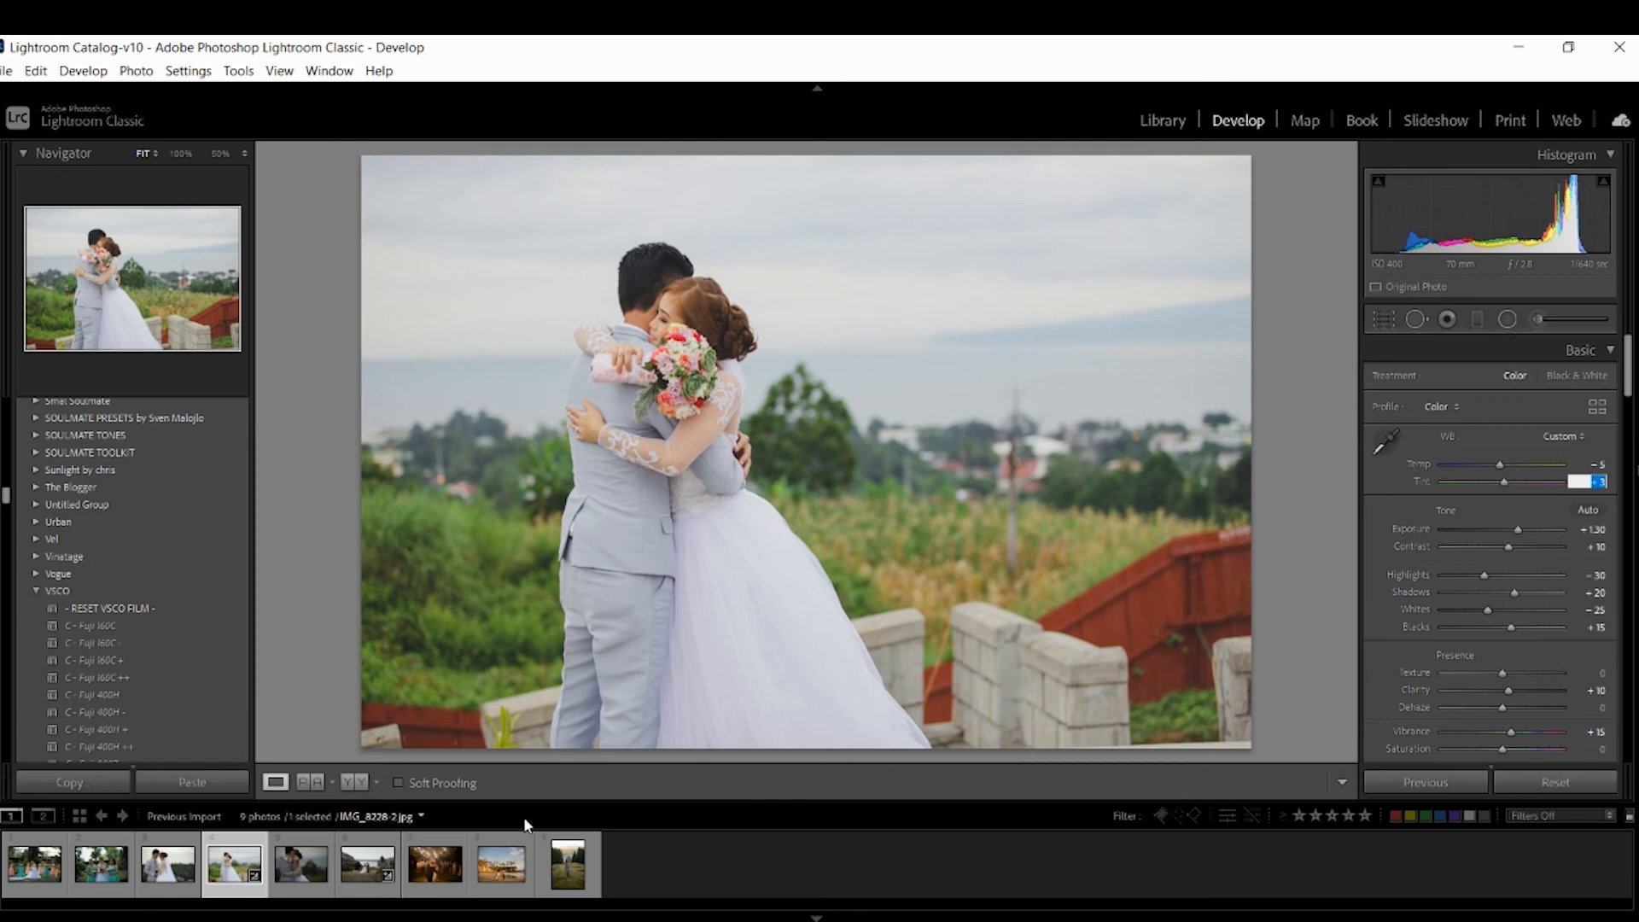
Compare the edited photo side by side with the original, hiding the filmstrip.
click(362, 786)
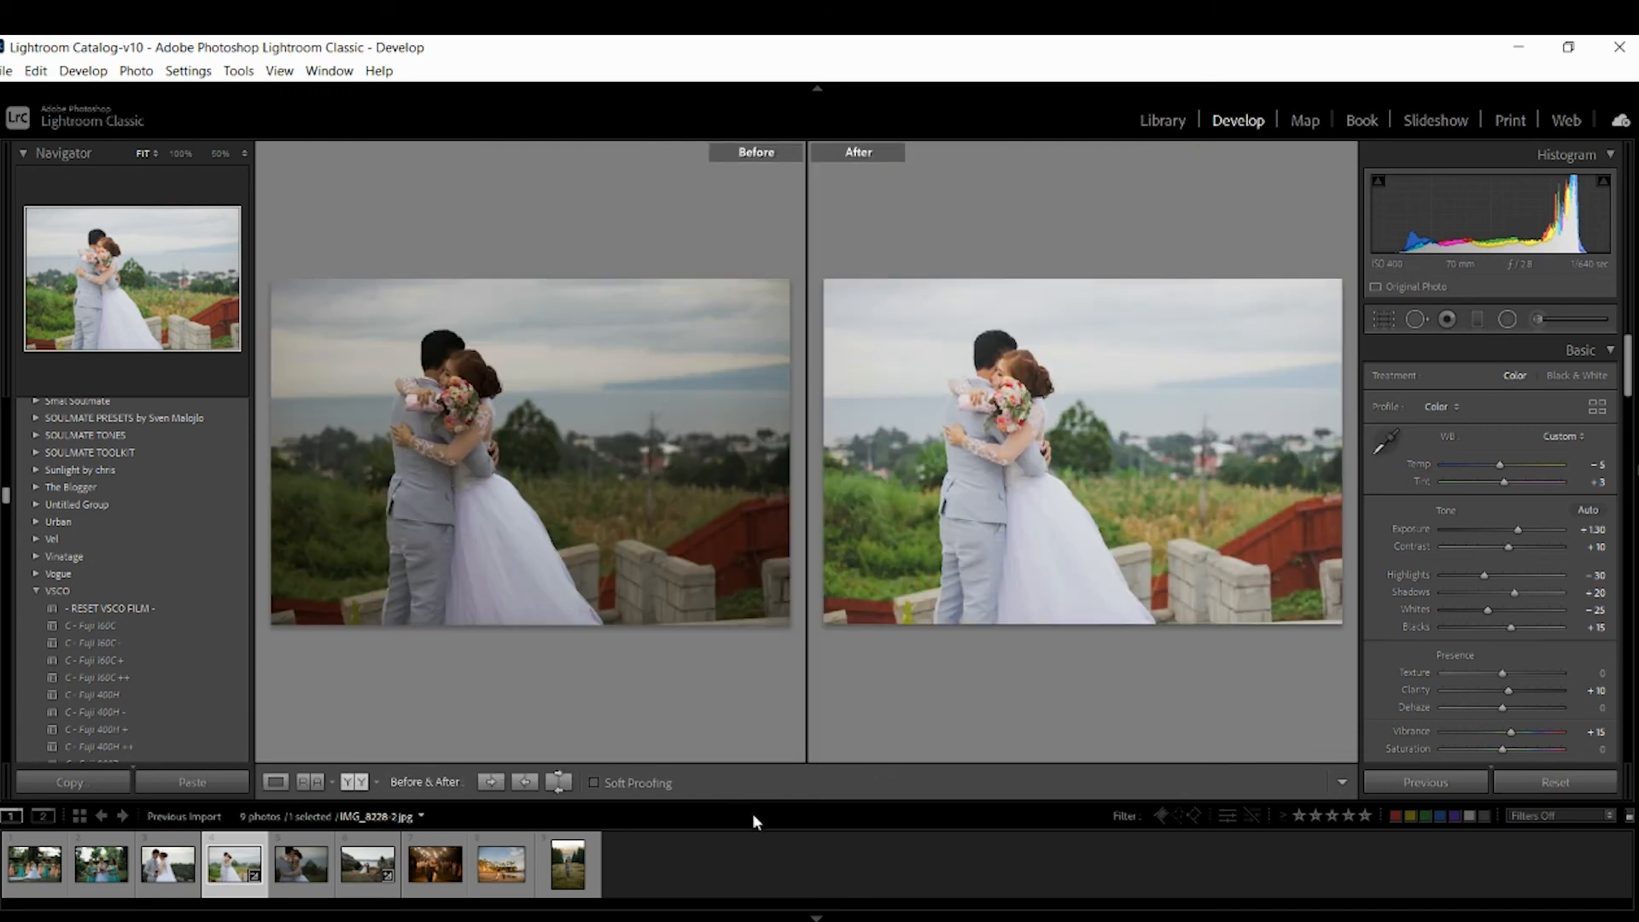
click(817, 917)
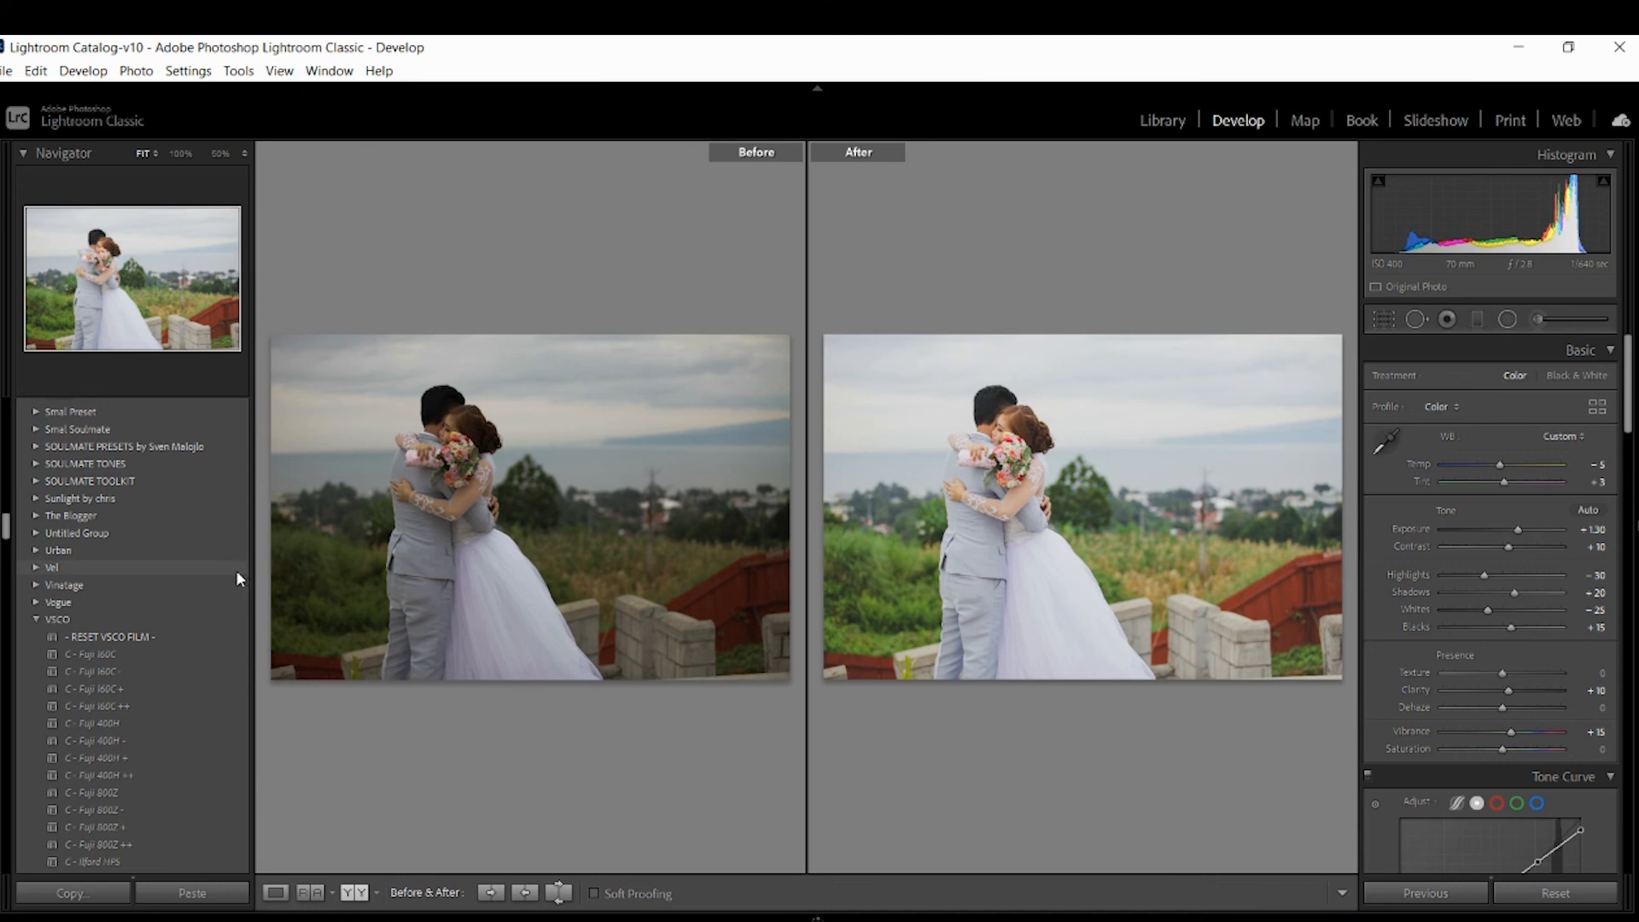
click(1, 531)
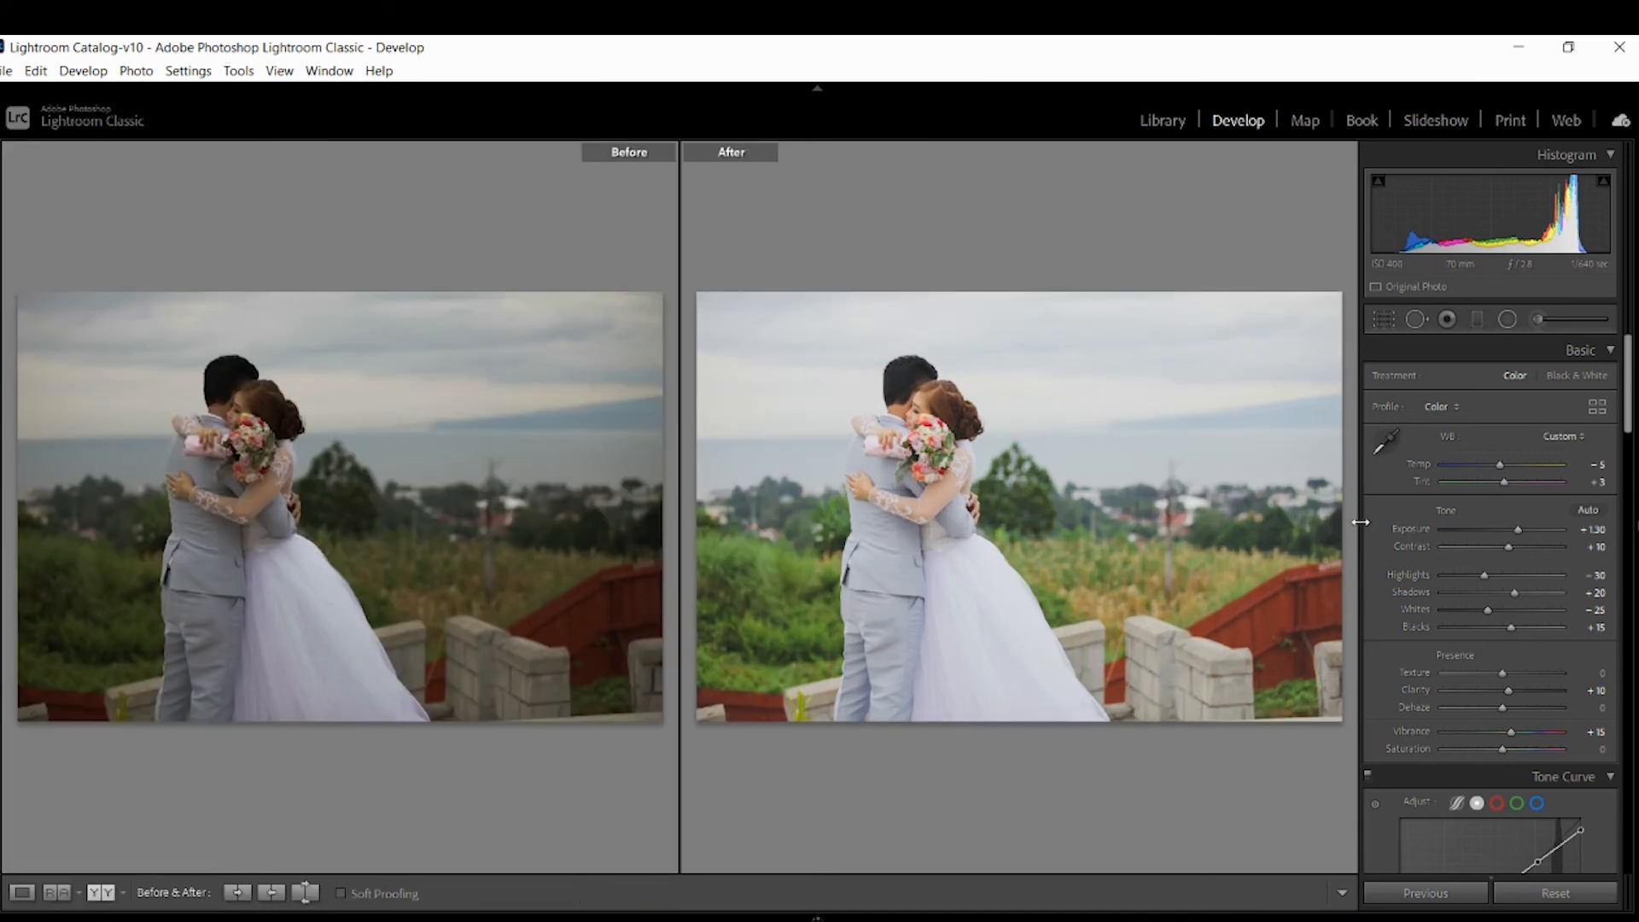
click(2, 526)
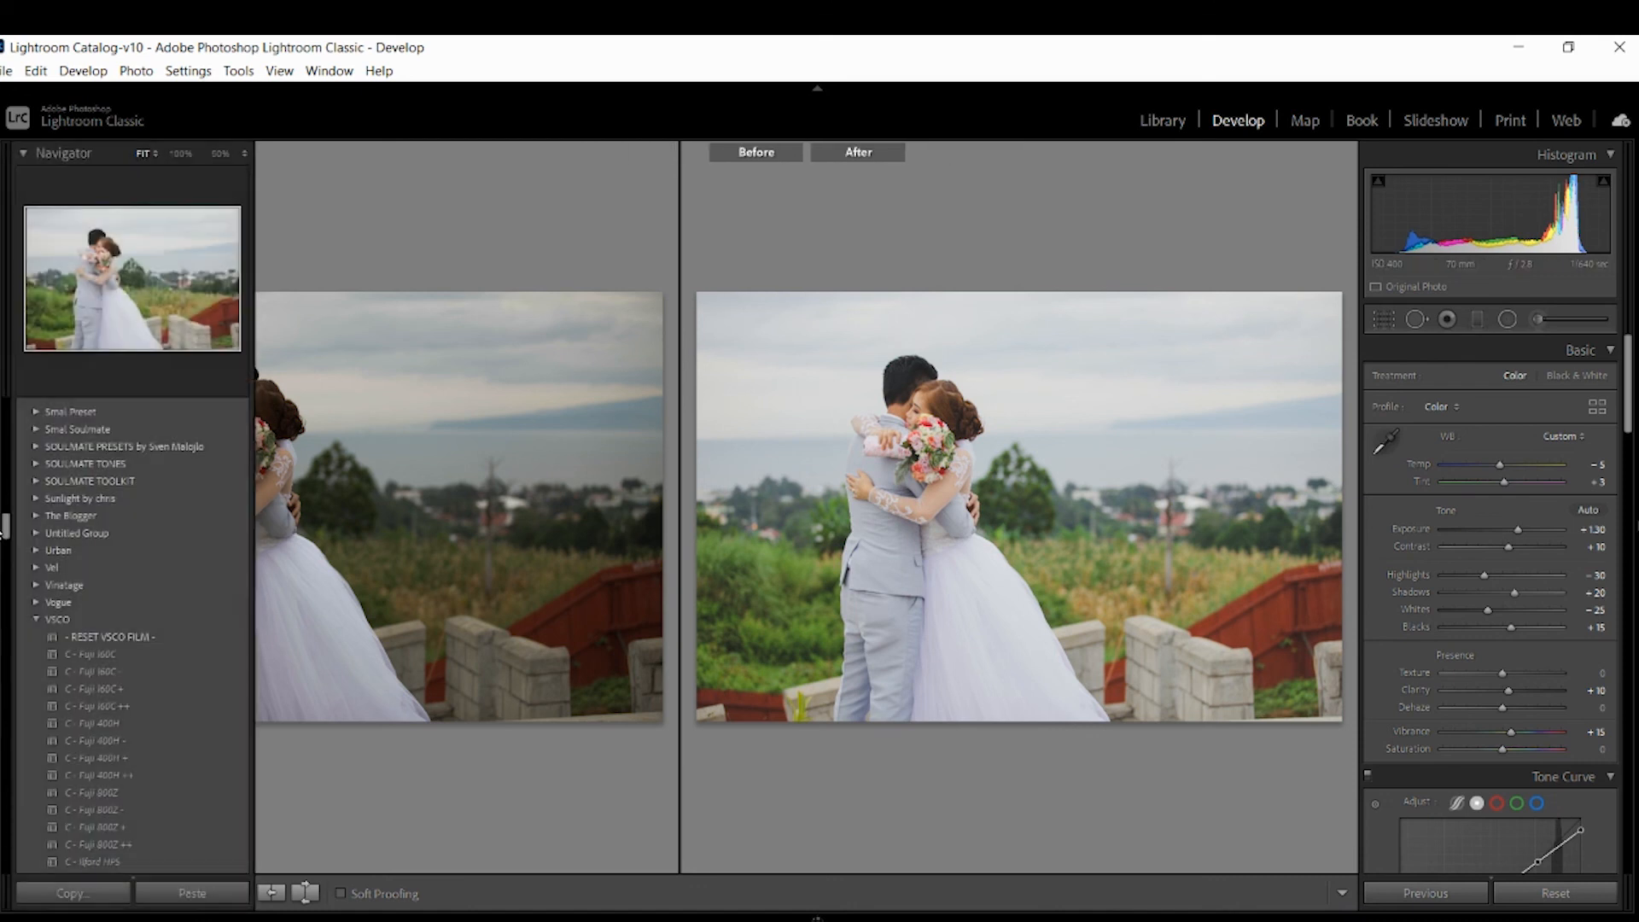